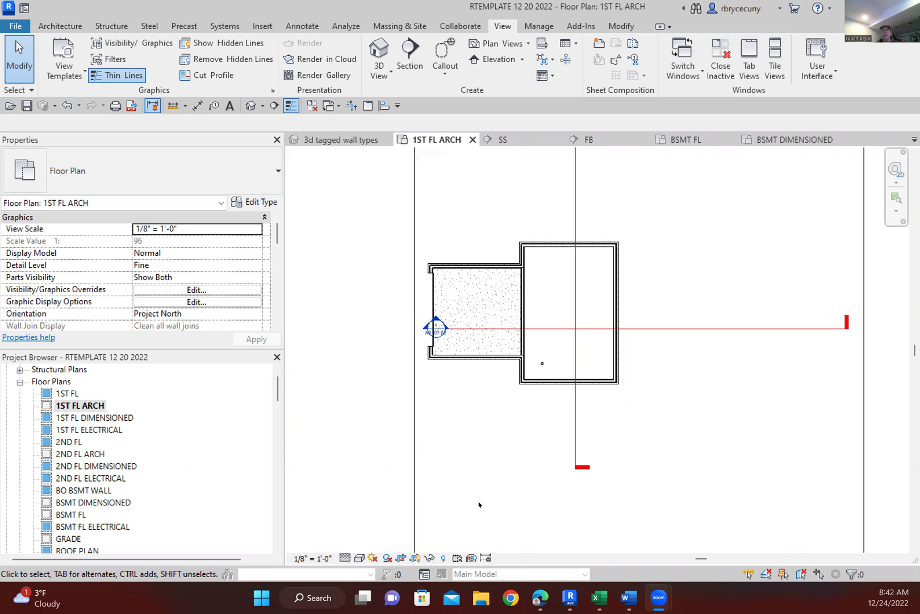
Review the floor plans, ceiling plans, 3D views, elevations, sections and sheets listed in the project browser.
scroll(498, 480, "down", 1)
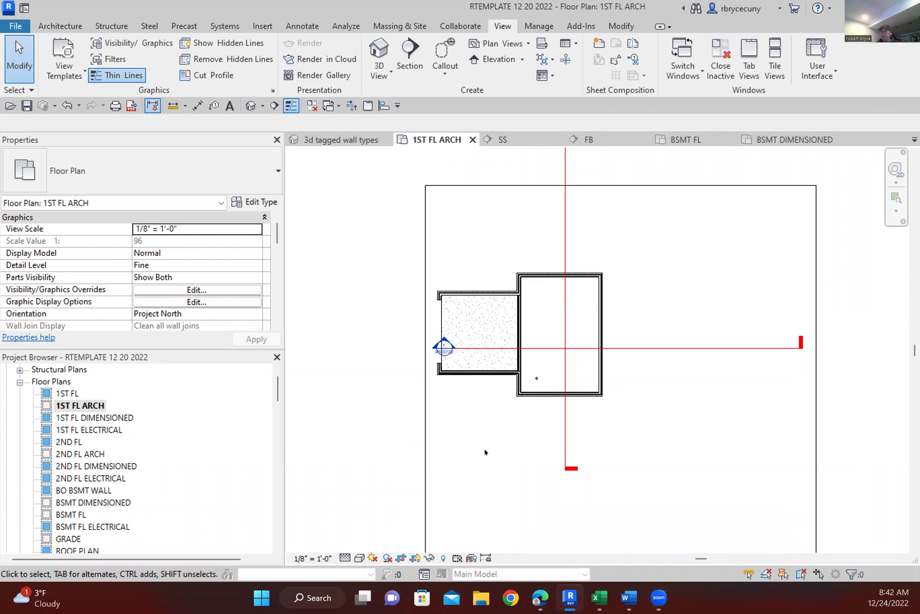
scroll(487, 451, "down", 1)
middle_click_drag(489, 448, 470, 446)
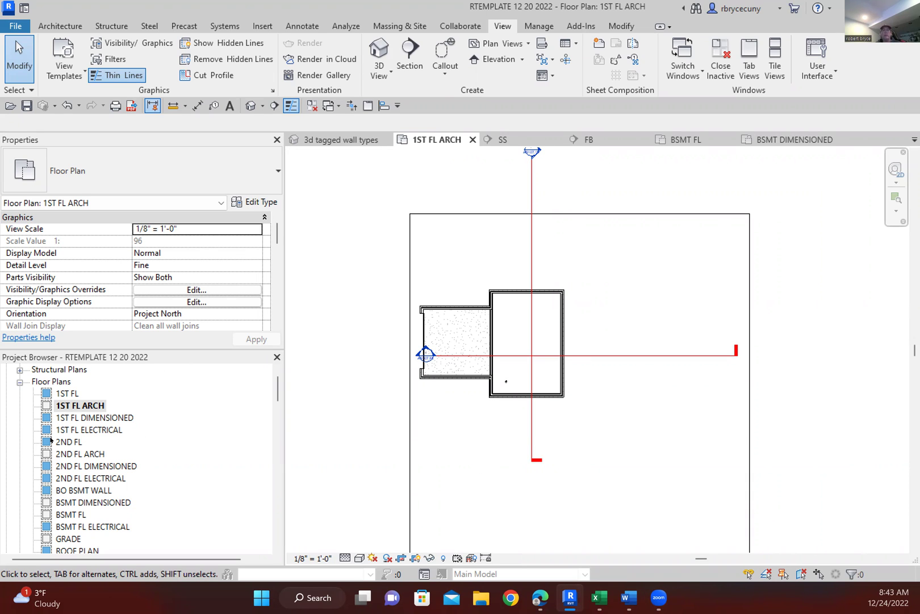
scroll(46, 502, "down", 5)
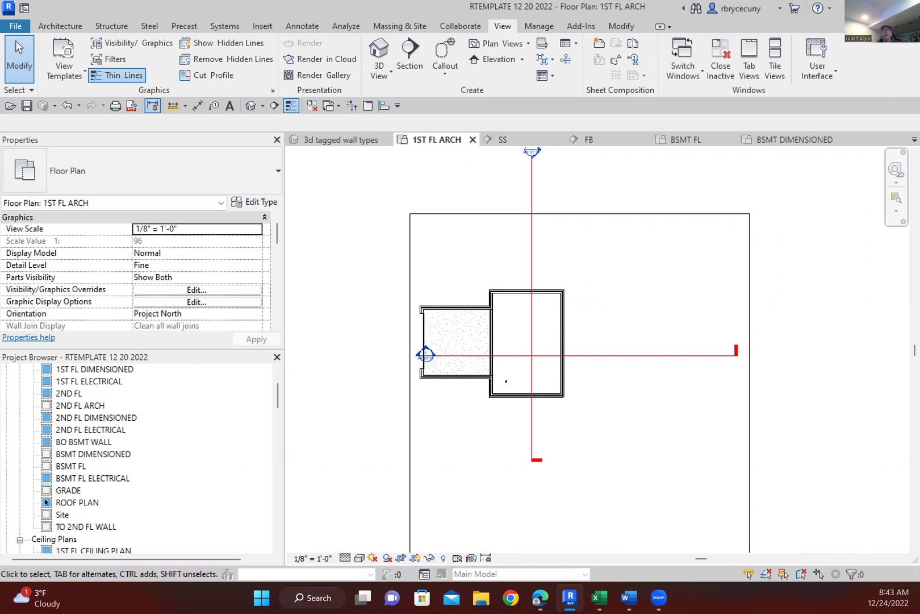
scroll(46, 501, "down", 4)
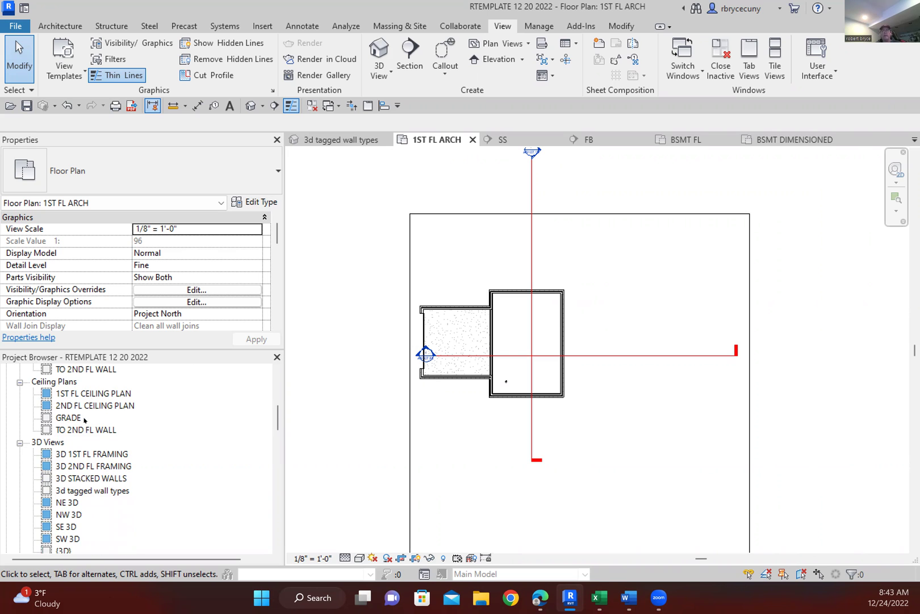
scroll(84, 420, "down", 12)
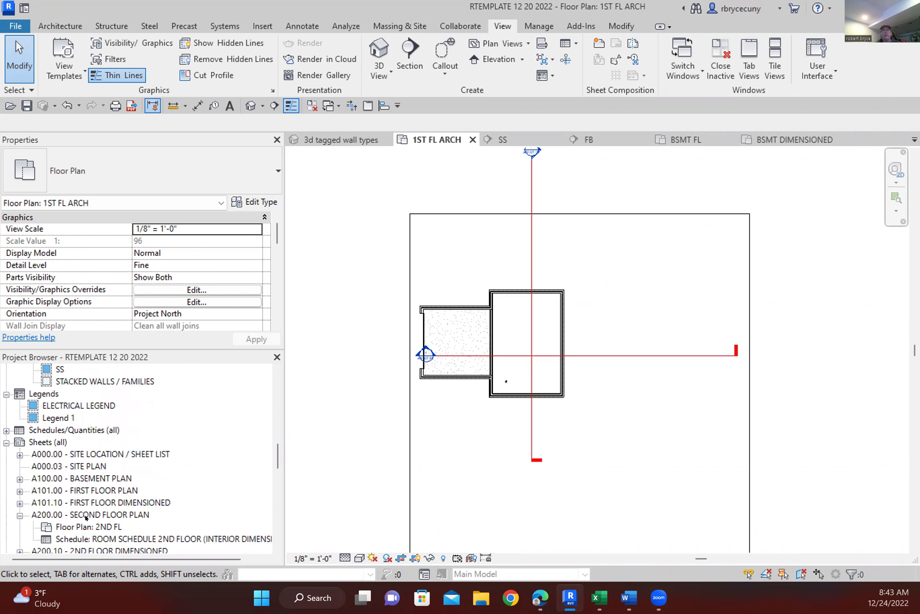
scroll(85, 517, "down", 2)
scroll(132, 467, "down", 3)
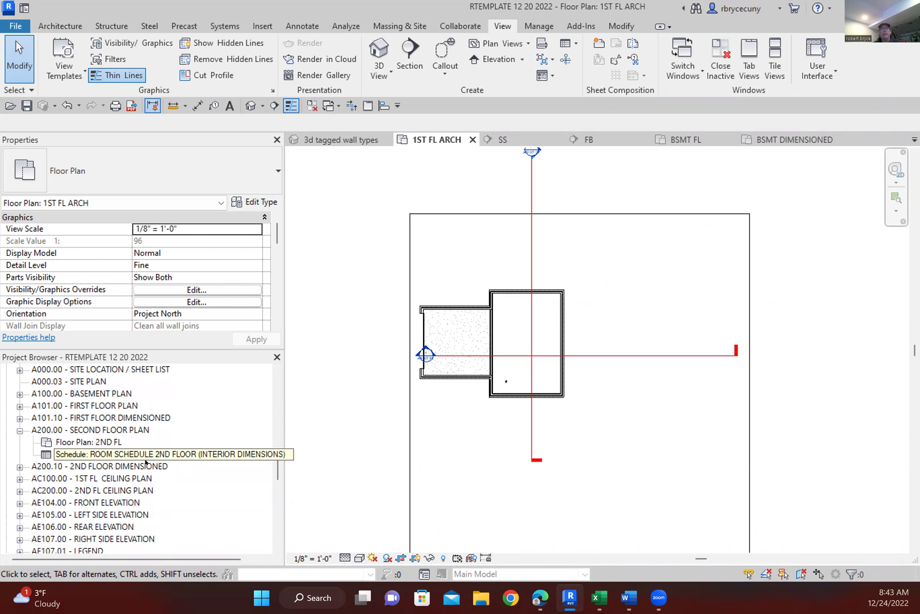
scroll(139, 462, "up", 15)
scroll(144, 459, "up", 10)
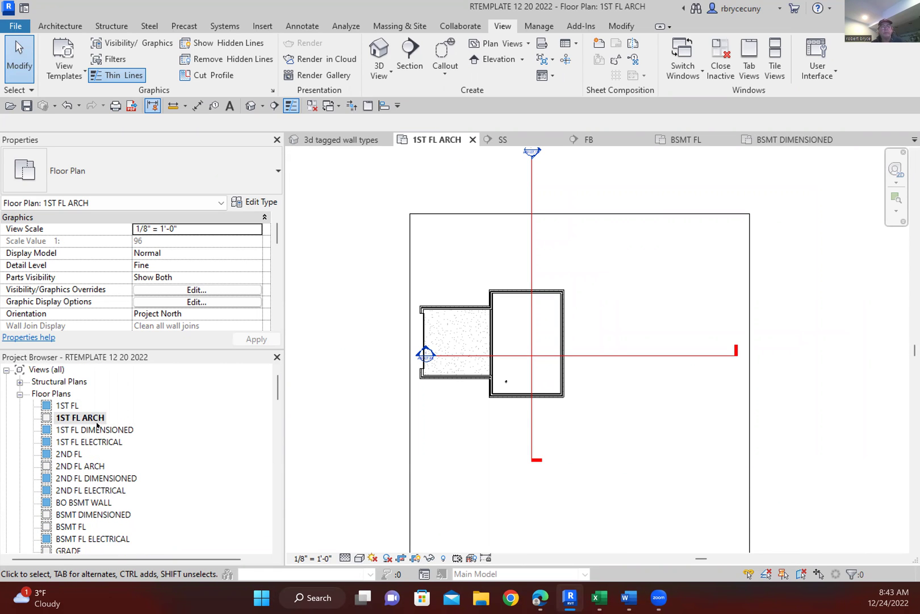
Open the sheet A000.00 - SITE LOCATION / SHEET LIST.
scroll(97, 423, "down", 11)
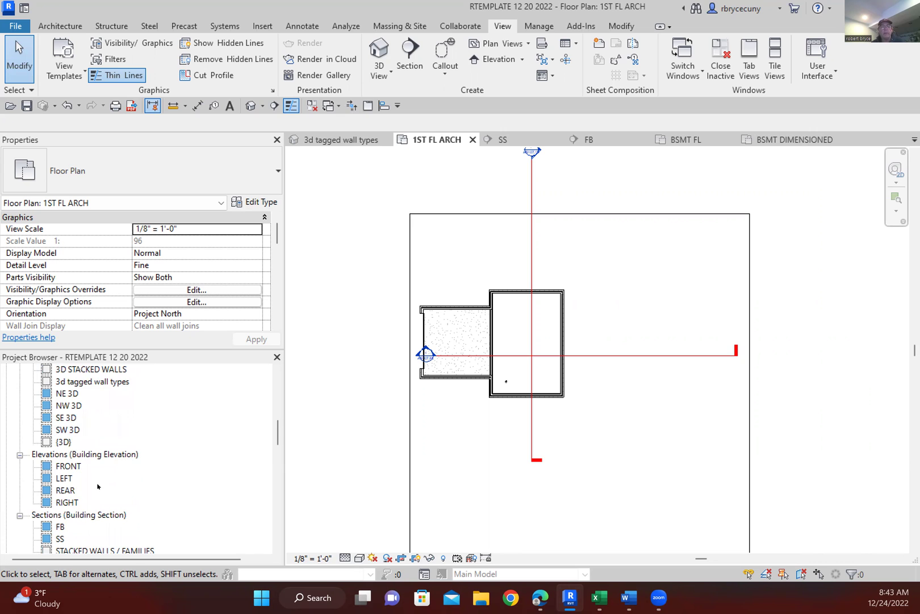
scroll(98, 486, "down", 6)
left_click(87, 490)
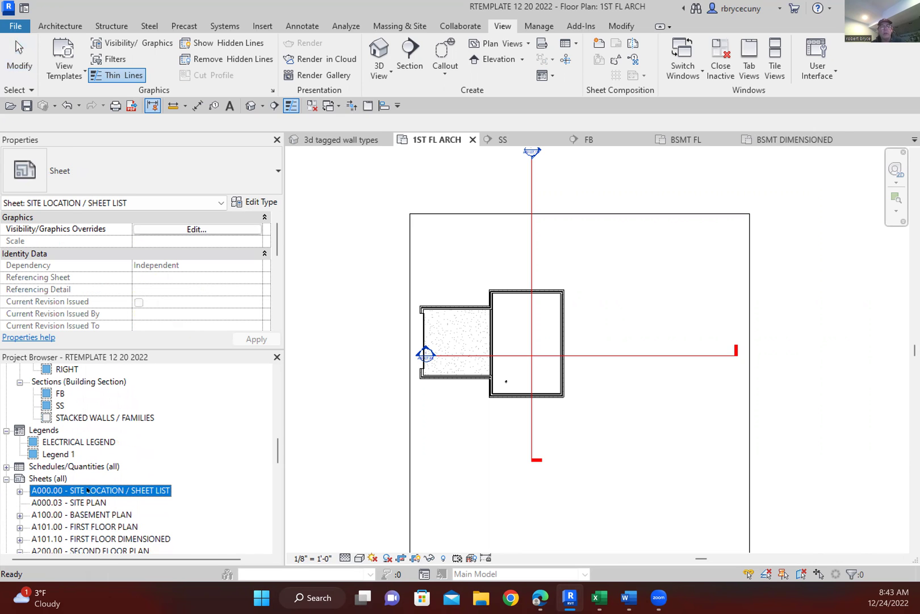
double_click(87, 490)
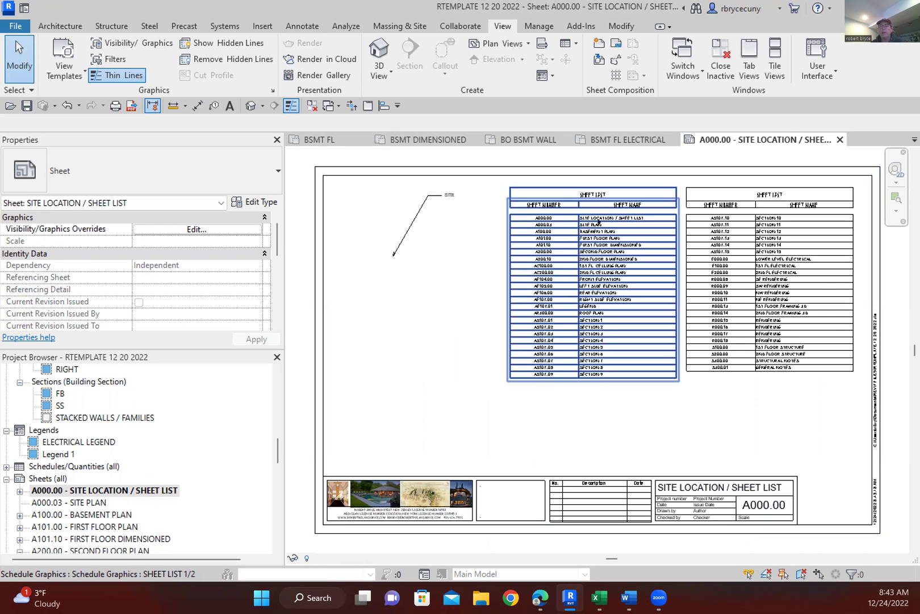
Examine both sheet list schedules on the sheet, reading the sheet numbers and names.
scroll(593, 313, "up", 5)
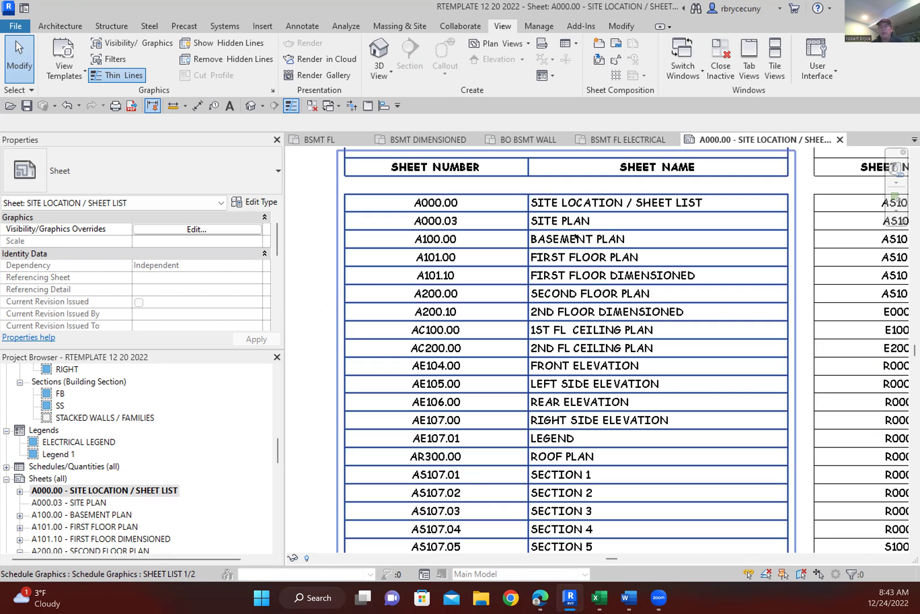
scroll(577, 237, "down", 2)
scroll(557, 319, "down", 3)
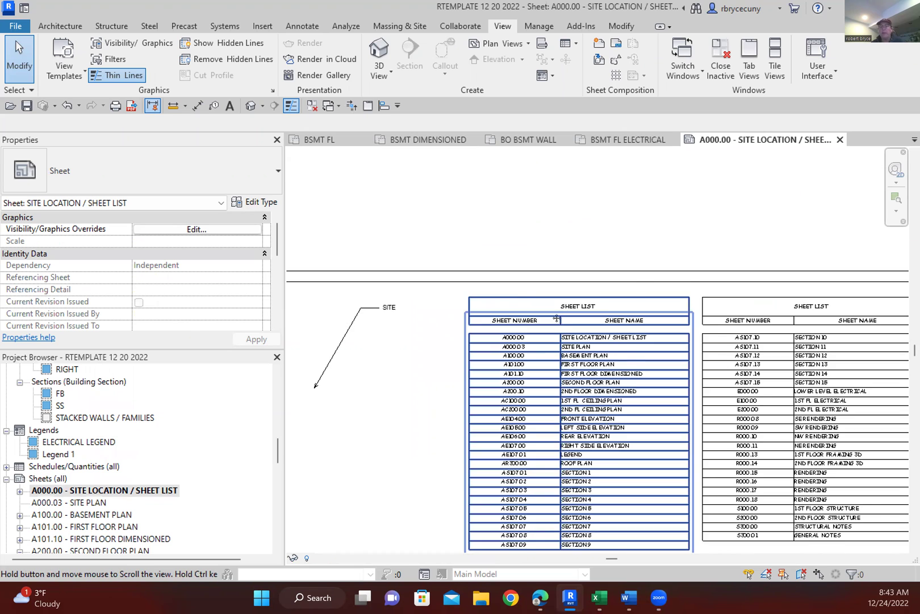
middle_click_drag(556, 319, 490, 179)
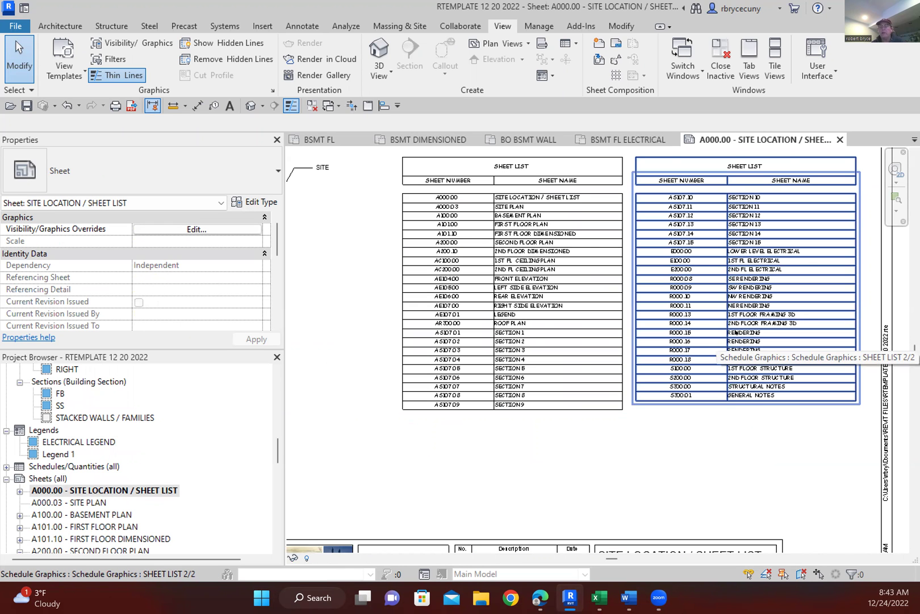
scroll(735, 333, "down", 1)
middle_click_drag(400, 267, 491, 280)
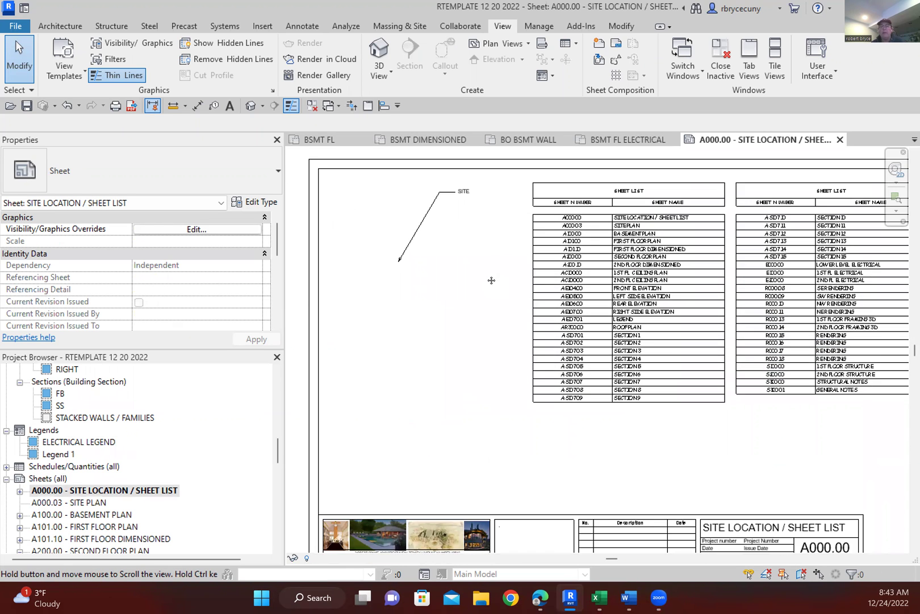
middle_click_drag(479, 340, 480, 340)
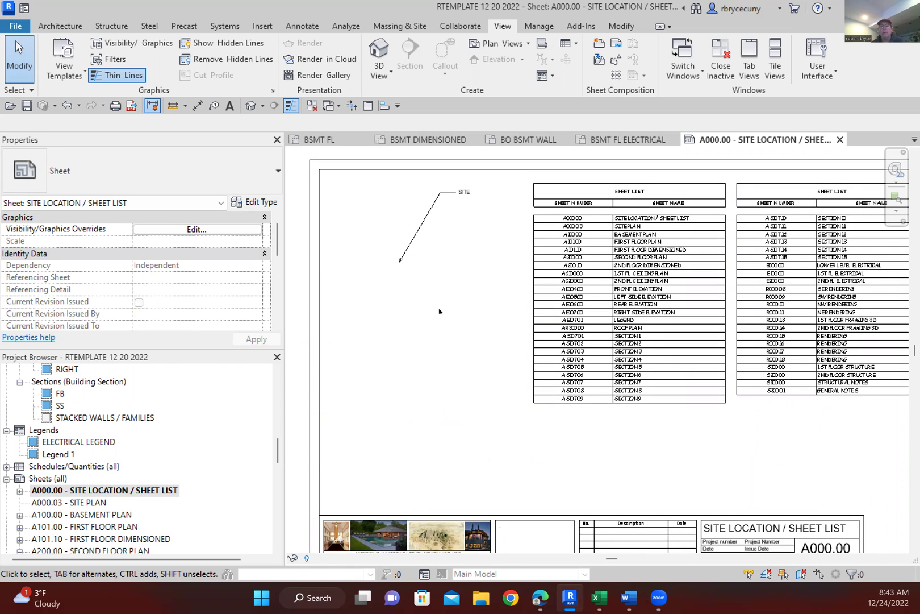
middle_click_drag(438, 313, 409, 301)
middle_click_drag(435, 389, 397, 380)
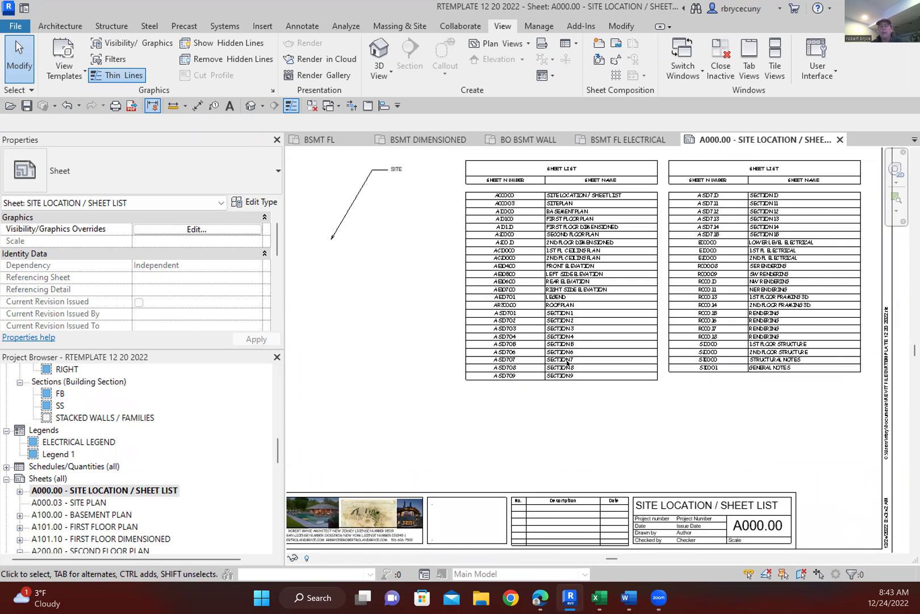
scroll(595, 210, "up", 5)
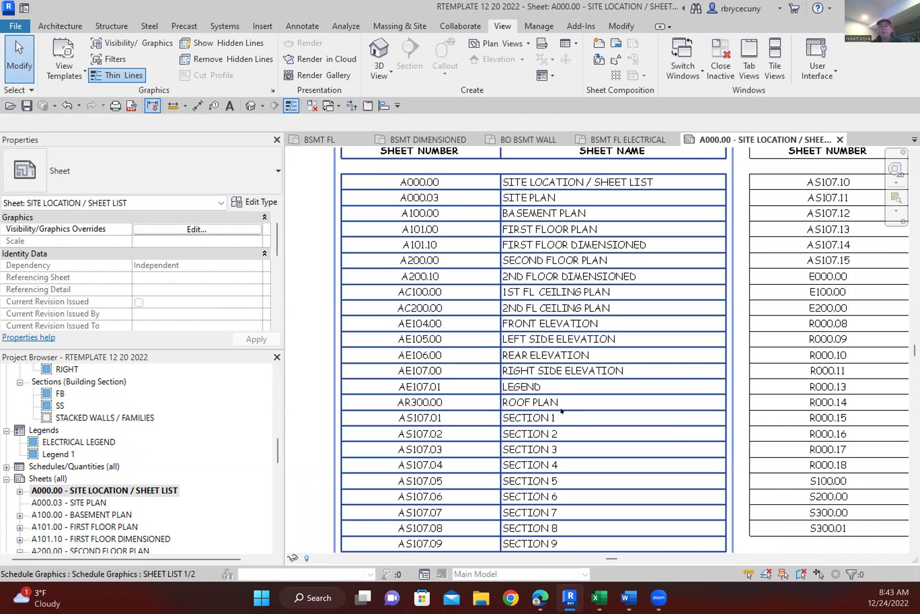
middle_click_drag(533, 398, 504, 413)
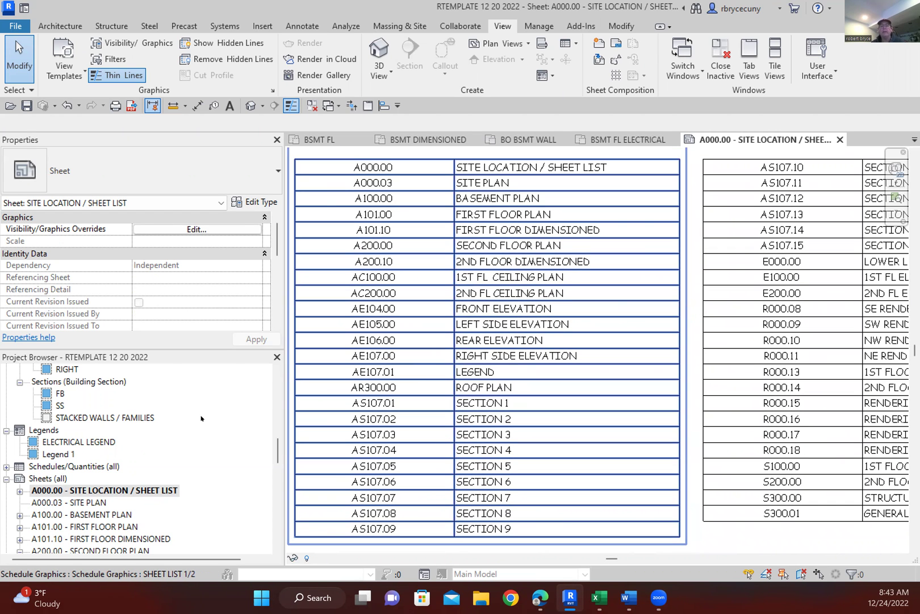
Switch to the BSMT FL floor plan and examine the dashed footing lines around the basement walls.
left_click(322, 139)
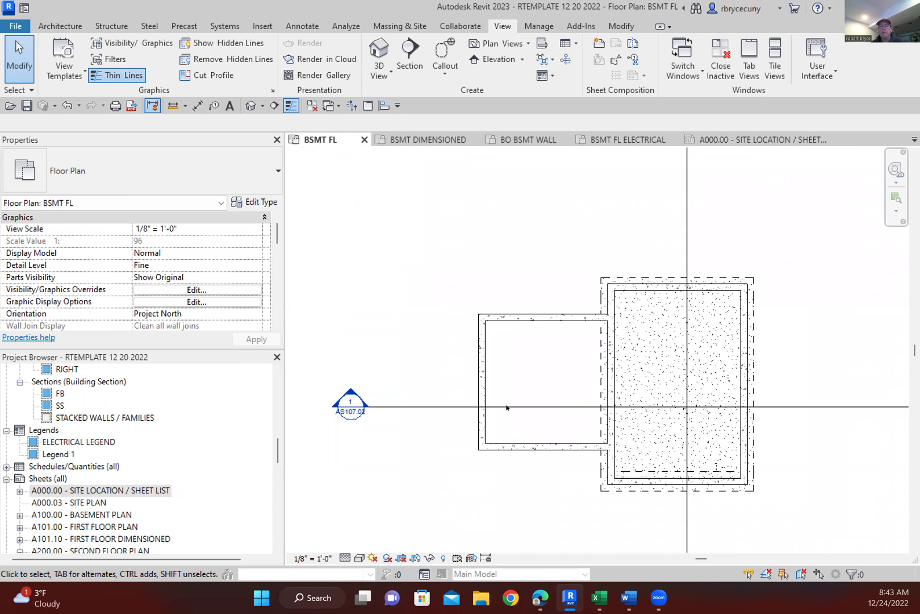
middle_click_drag(507, 407, 405, 361)
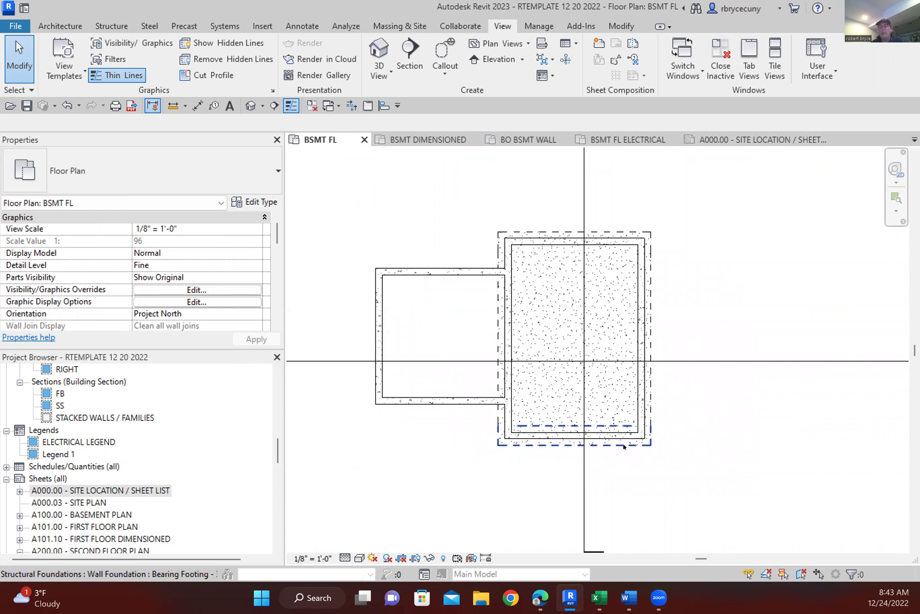
scroll(651, 392, "up", 1)
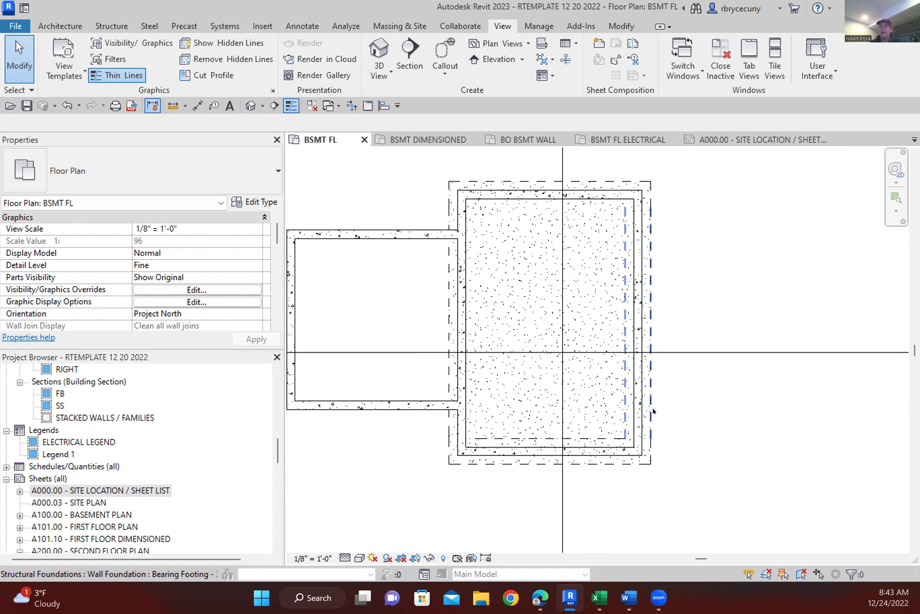
mouse_move(653, 410)
middle_mouse_down()
mouse_move(635, 402)
mouse_move(662, 412)
middle_mouse_up()
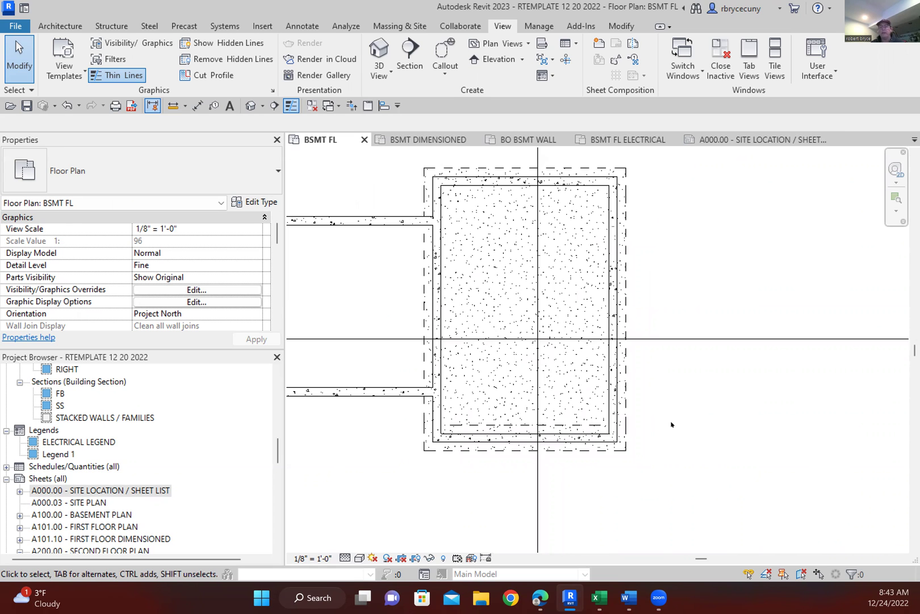
Set the projection line pattern of the <Beyond> line subcategory to Dash in the BSMT FL view's visibility/graphic overrides.
key("v")
key("g")
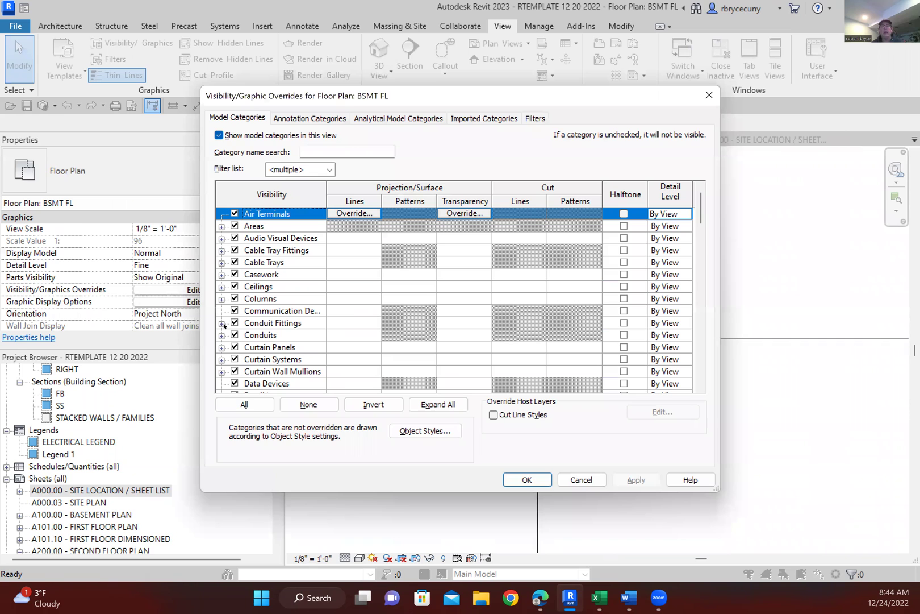
scroll(244, 352, "down", 10)
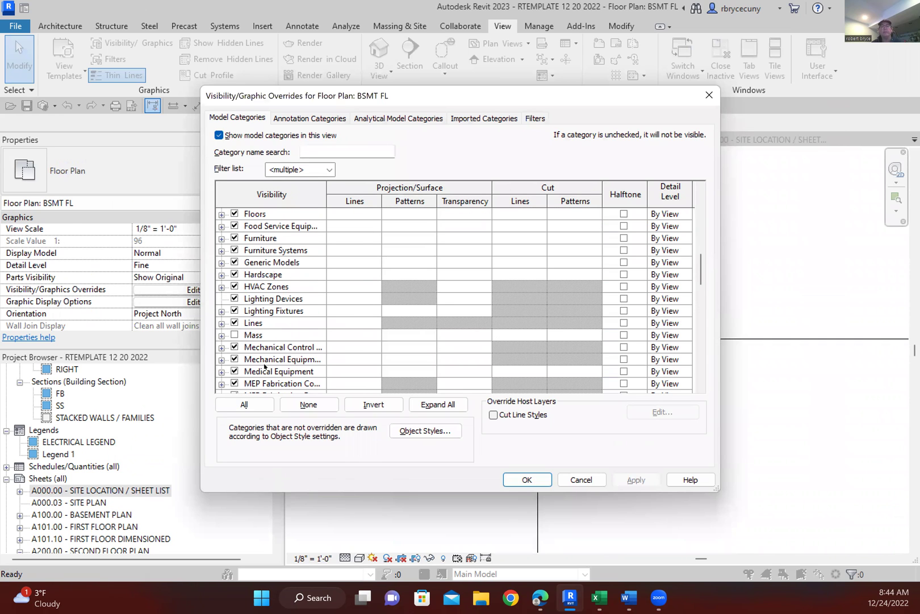
left_click(221, 323)
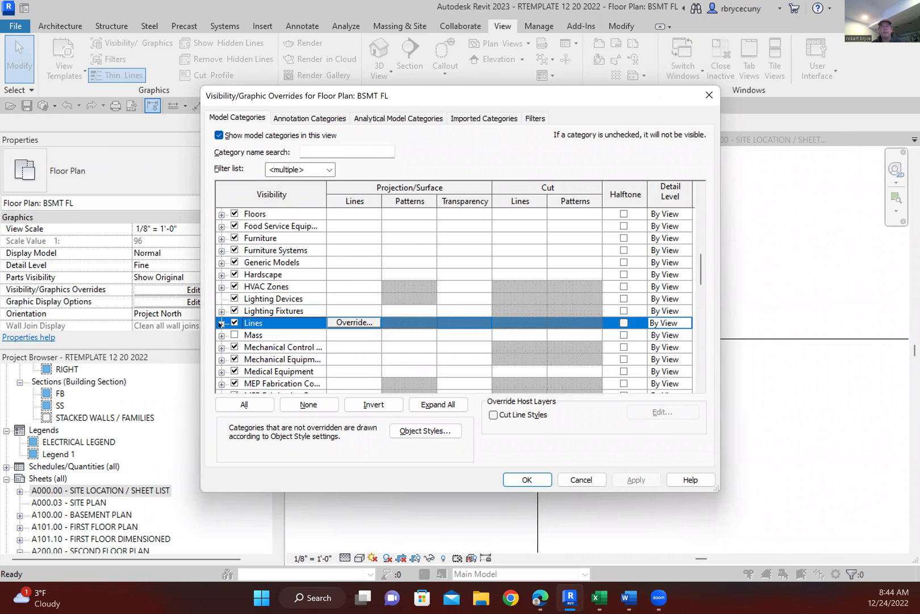
left_click(221, 322)
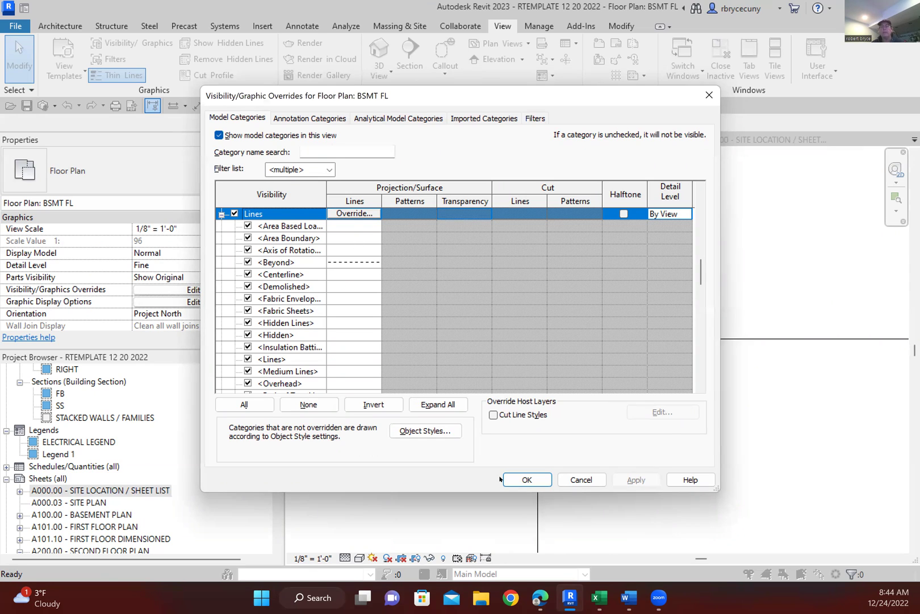
left_click(340, 264)
left_click(343, 263)
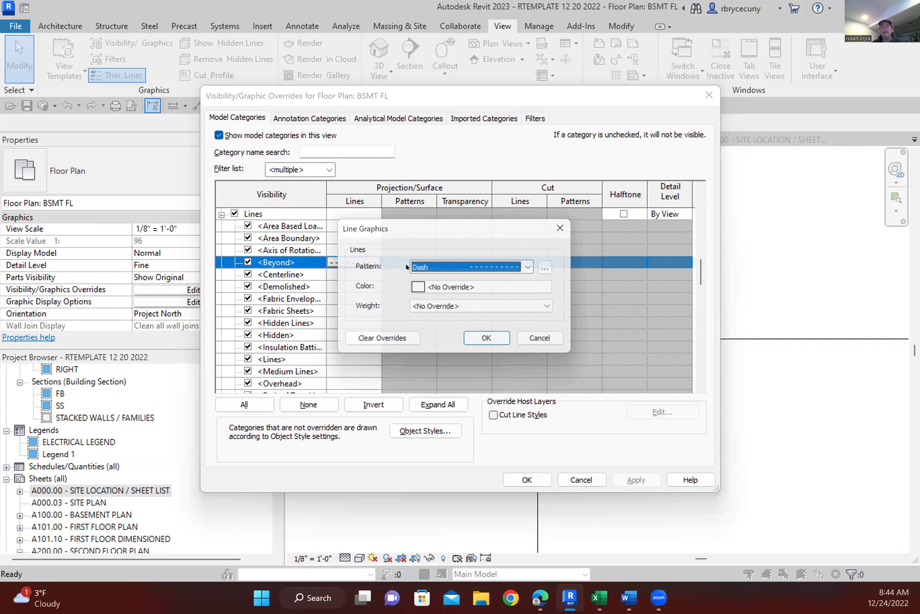
left_click(468, 267)
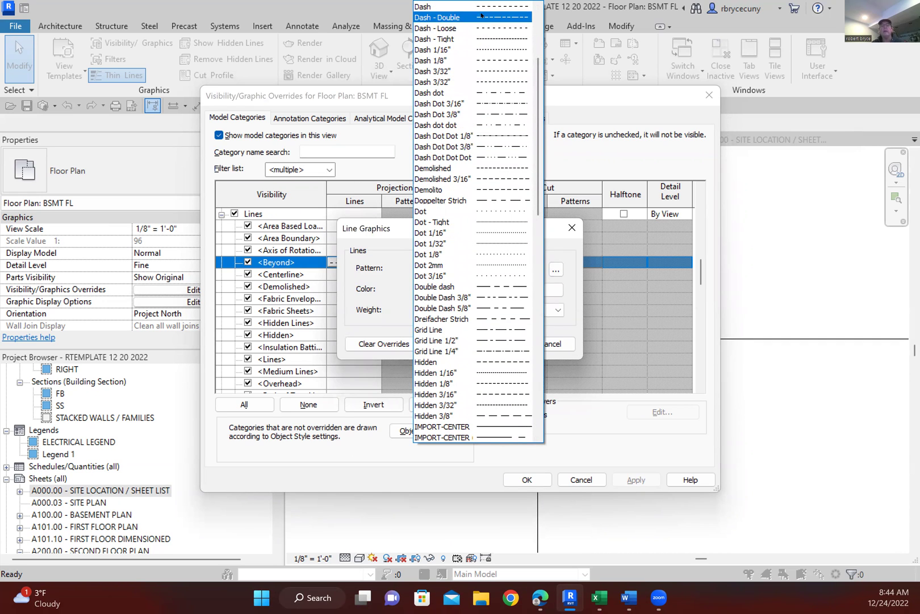
left_click(455, 7)
left_click(492, 342)
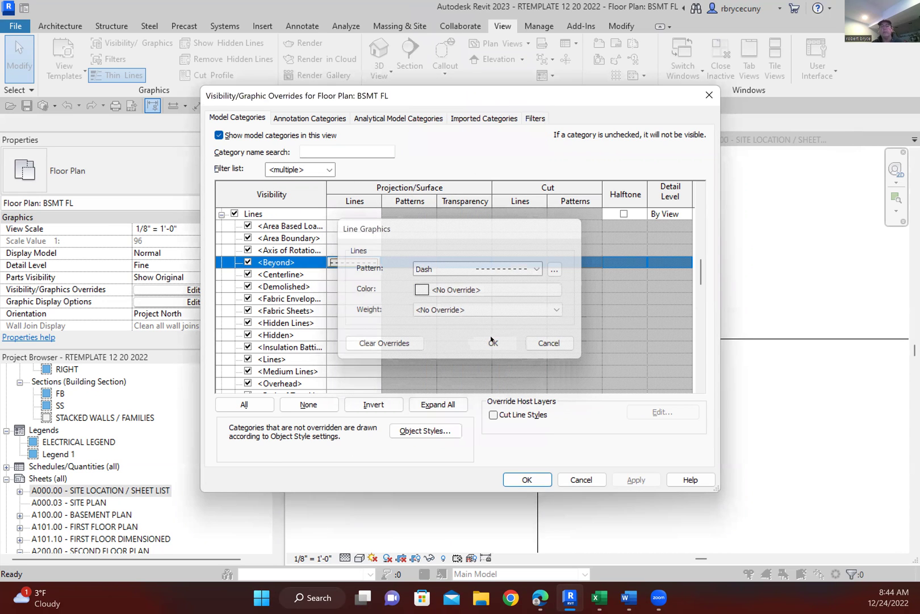
left_click(521, 479)
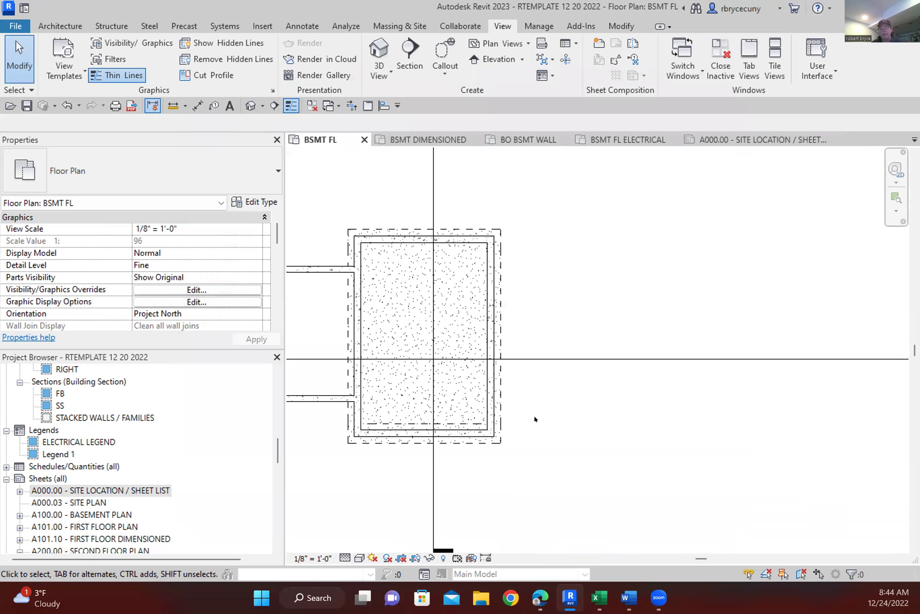
Check the BSMT FL view range, including the view depth offset, and inspect the footing lines along the basement's lower wall.
key("v")
key("r")
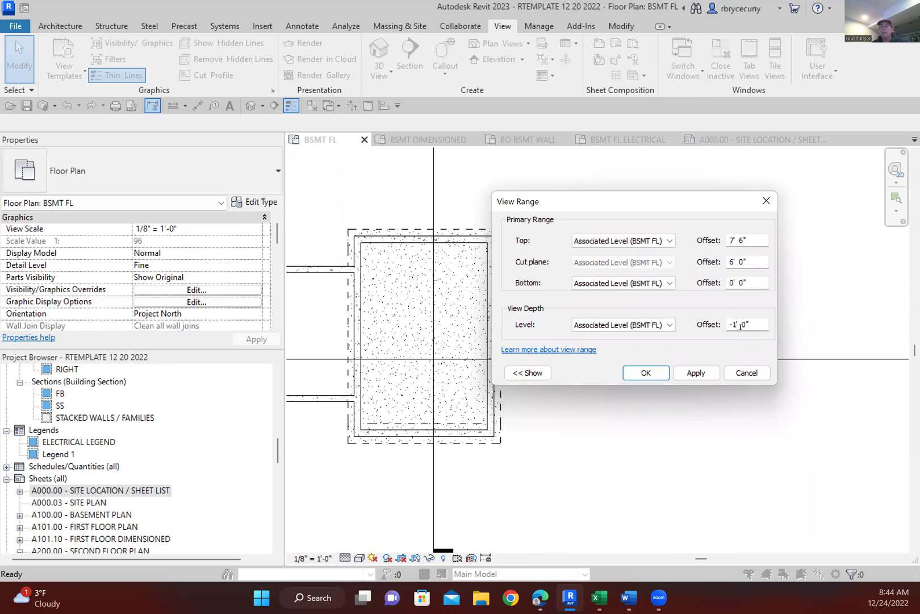
left_click(646, 372)
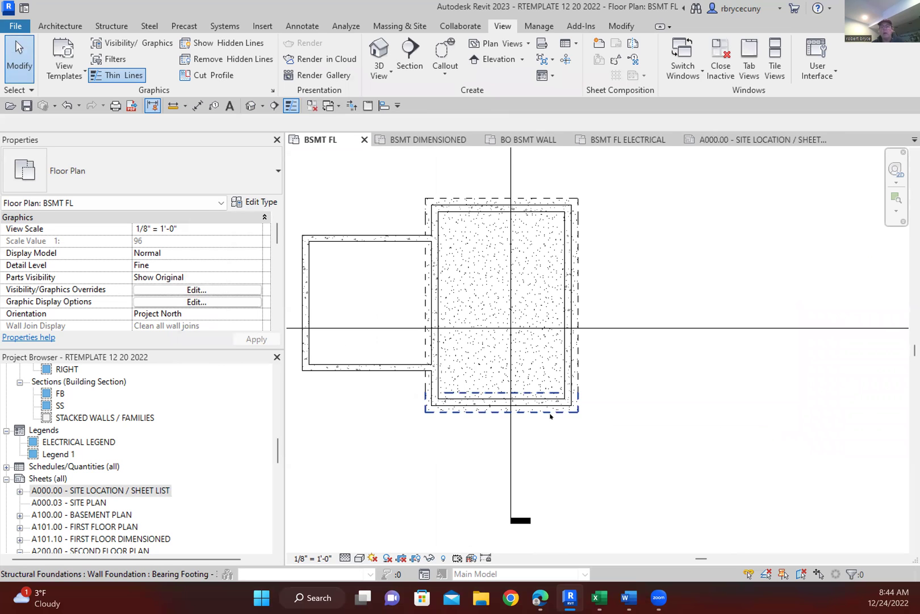
scroll(530, 392, "up", 1)
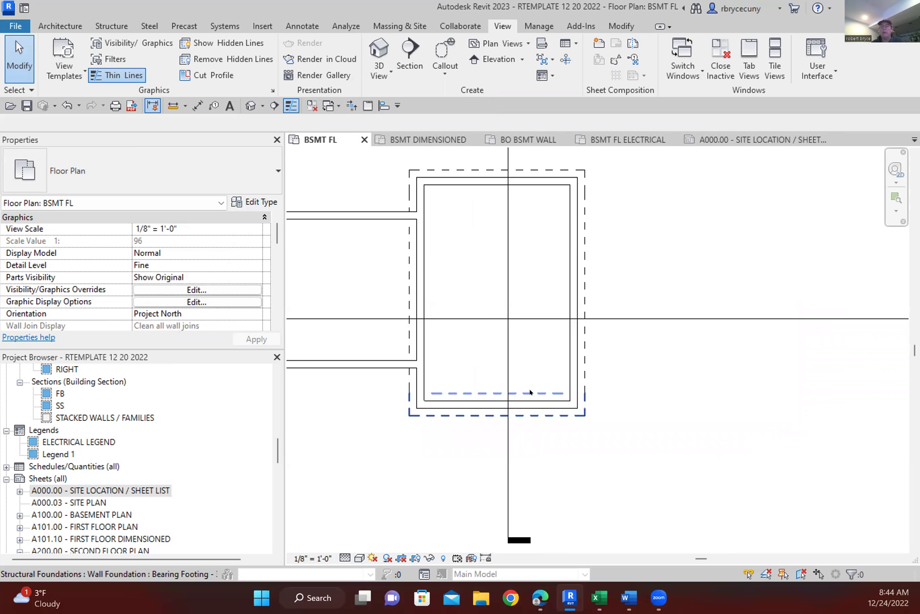
middle_click_drag(530, 392, 564, 412)
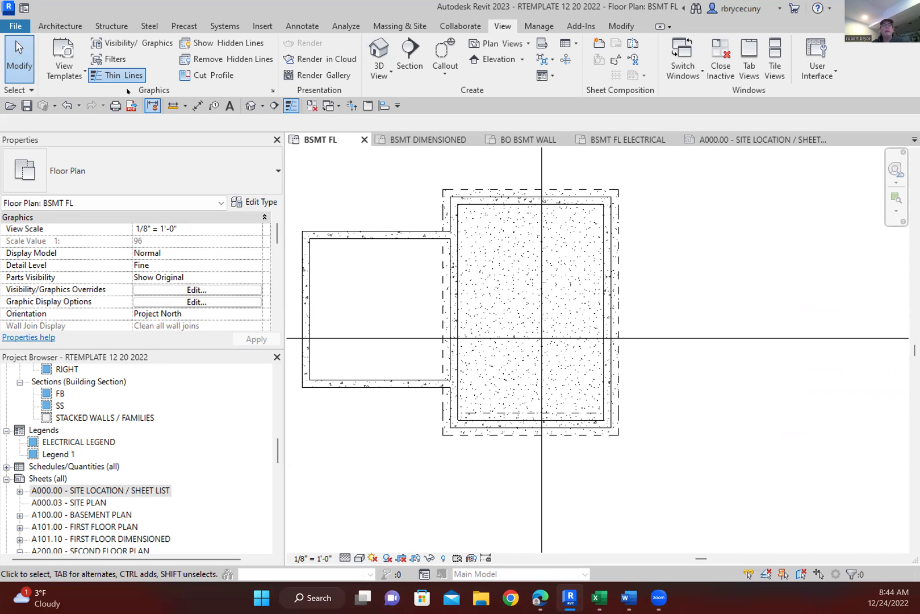
Show the hidden lines of the left wall's footing through the 4" concrete floor in the BSMT FL plan.
left_click(208, 42)
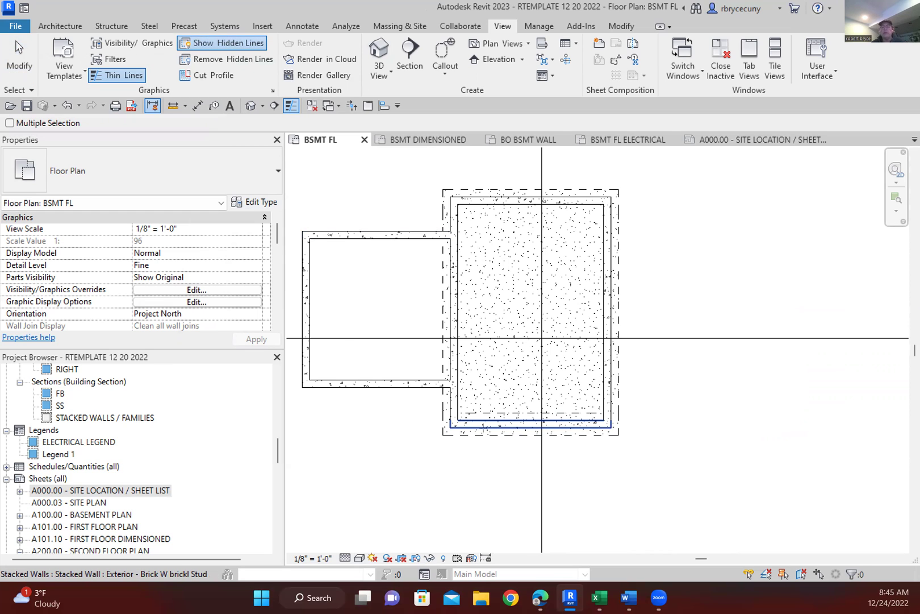
scroll(483, 426, "up", 1)
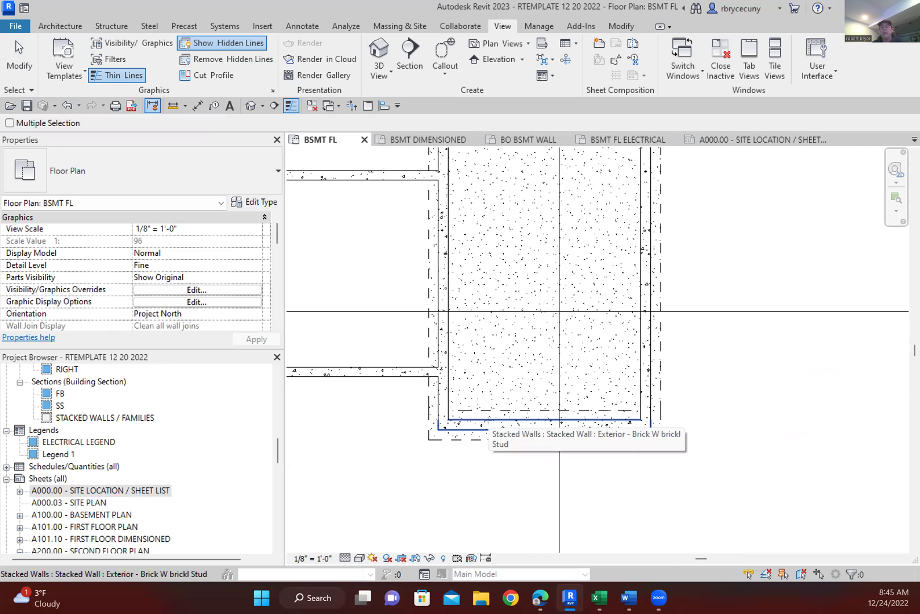
scroll(487, 424, "down", 2)
scroll(488, 423, "up", 1)
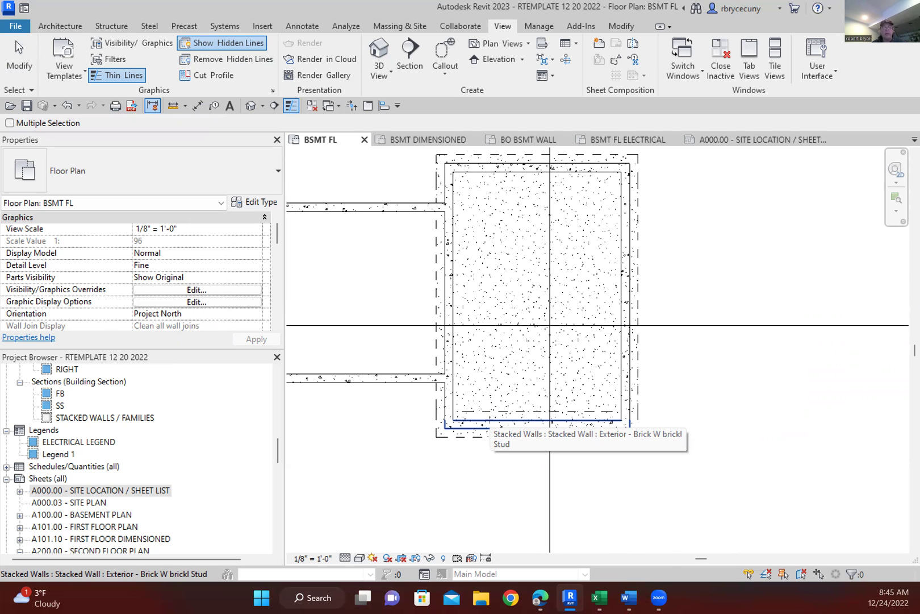
key("Tab")
key("Tab")
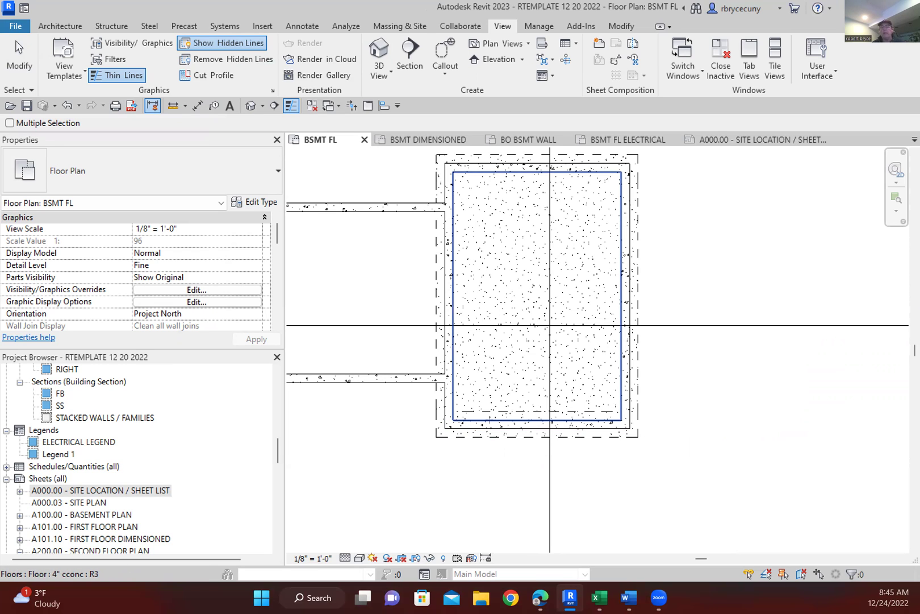
left_click(493, 423)
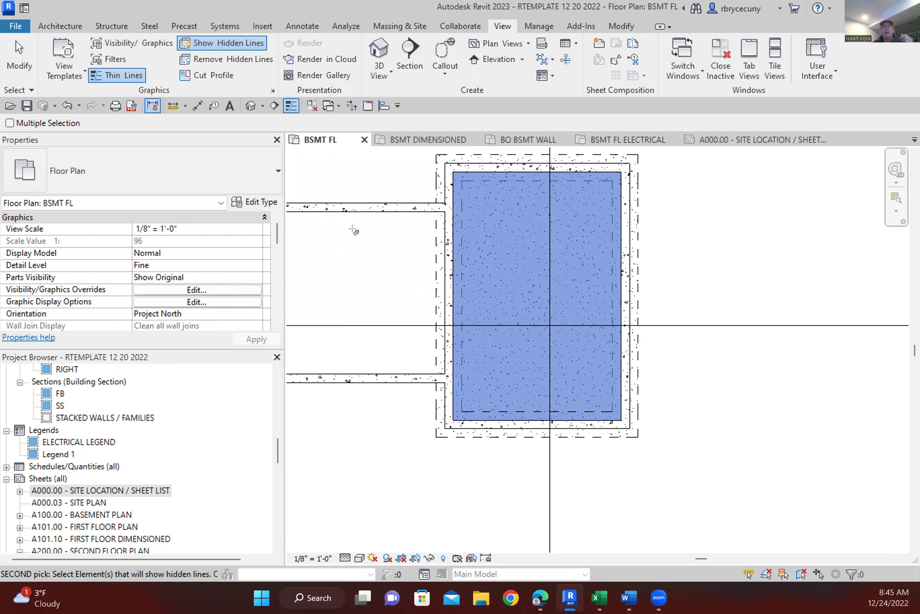
left_click(438, 298)
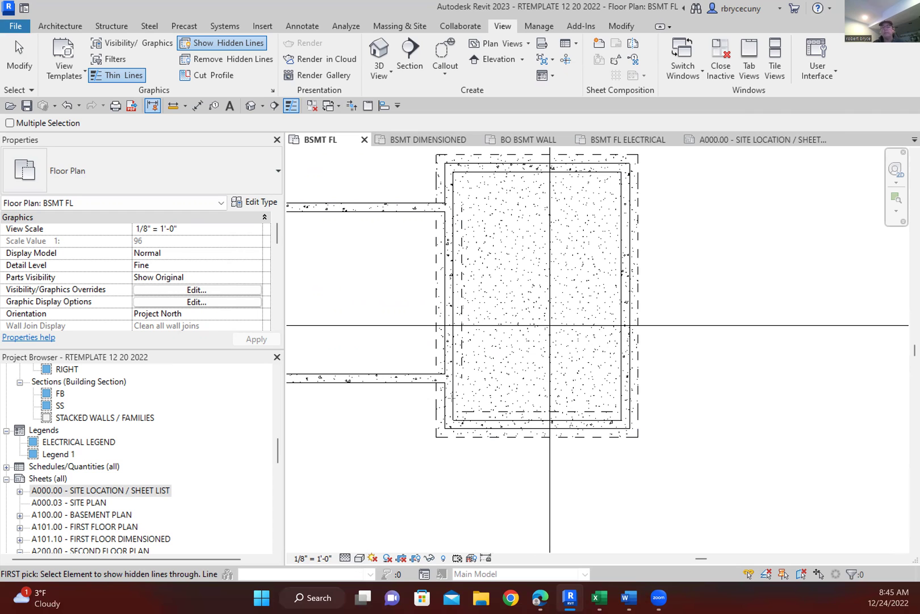
Show the hidden lines of the footing below the short lower-left basement wall segment through the concrete floor.
scroll(477, 399, "up", 1)
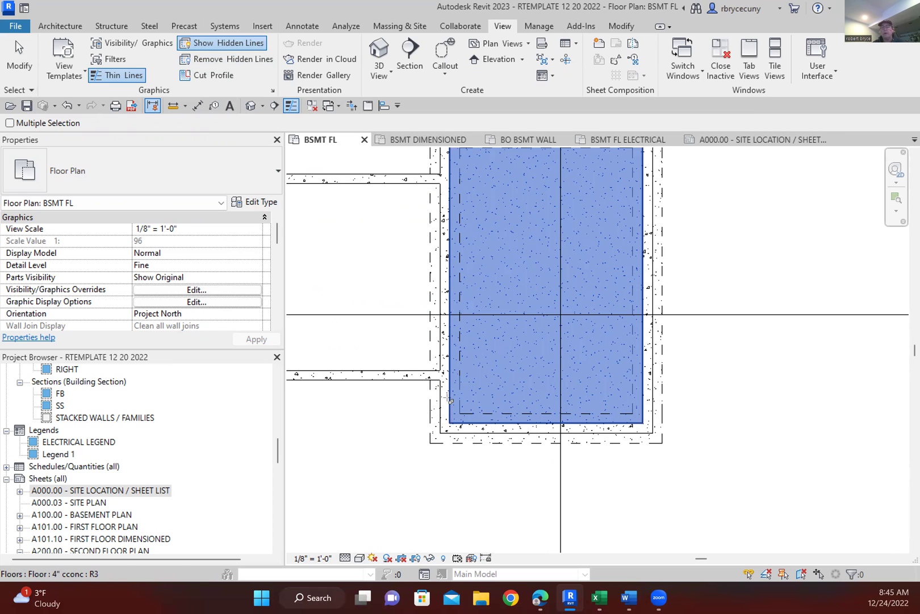
left_click(448, 397)
left_click(435, 419)
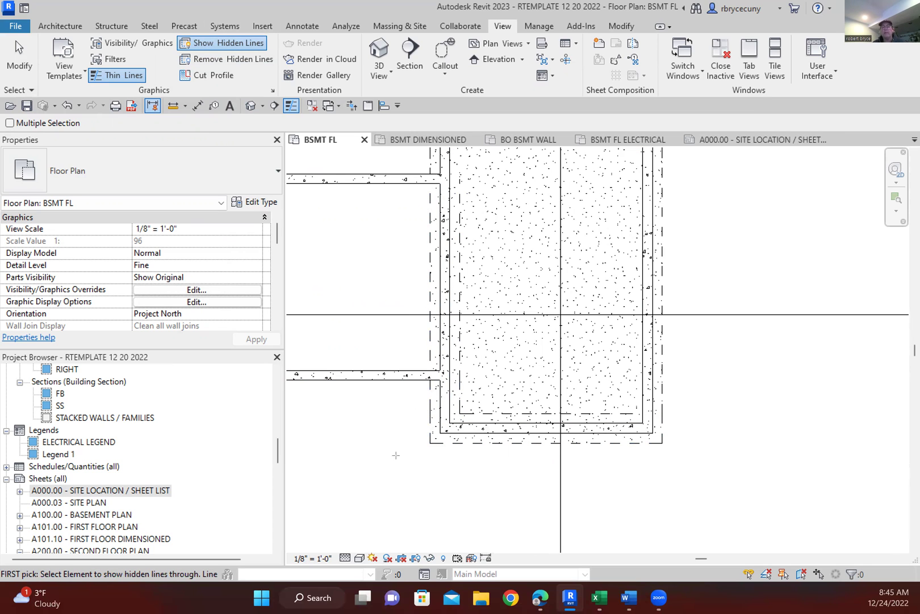
scroll(400, 505, "down", 1)
middle_click_drag(431, 392, 420, 432)
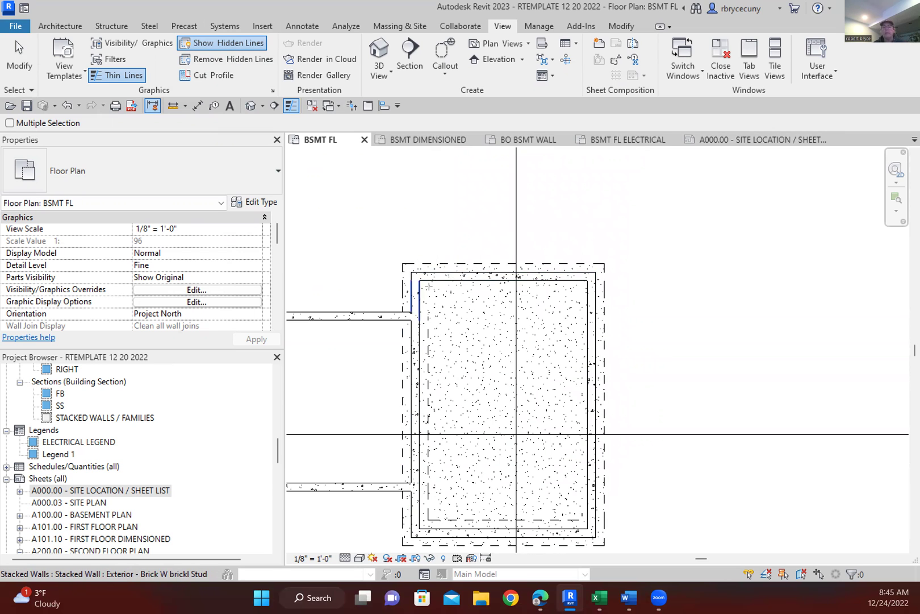
Show the hidden lines of the footing below the short upper-left basement wall segment through the concrete floor.
scroll(492, 171, "up", 2)
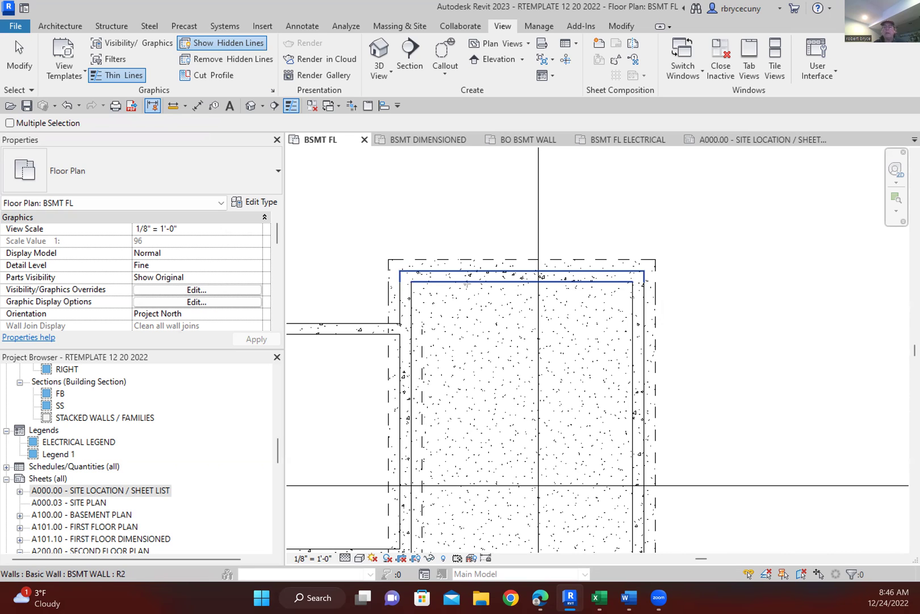
key("Tab")
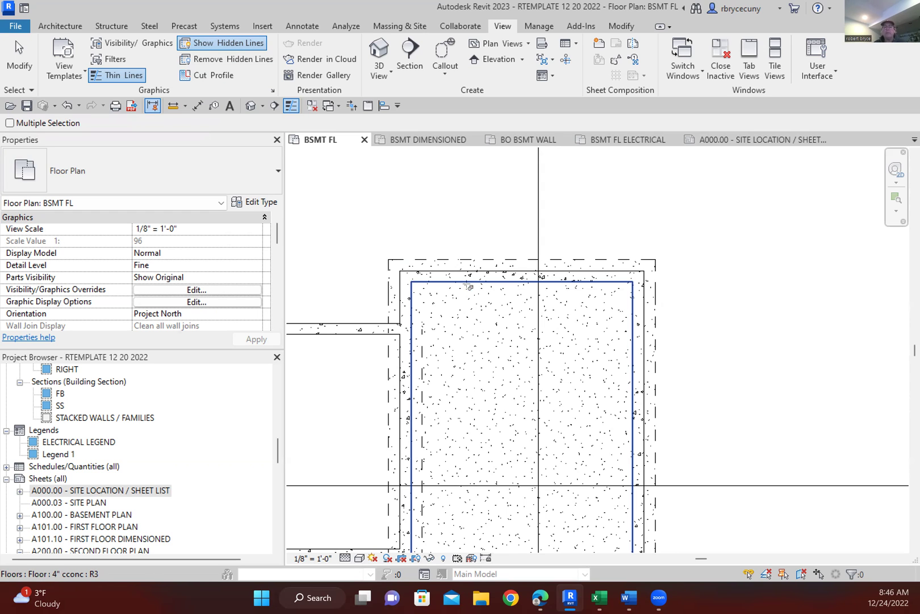
left_click(467, 285)
left_click(393, 309)
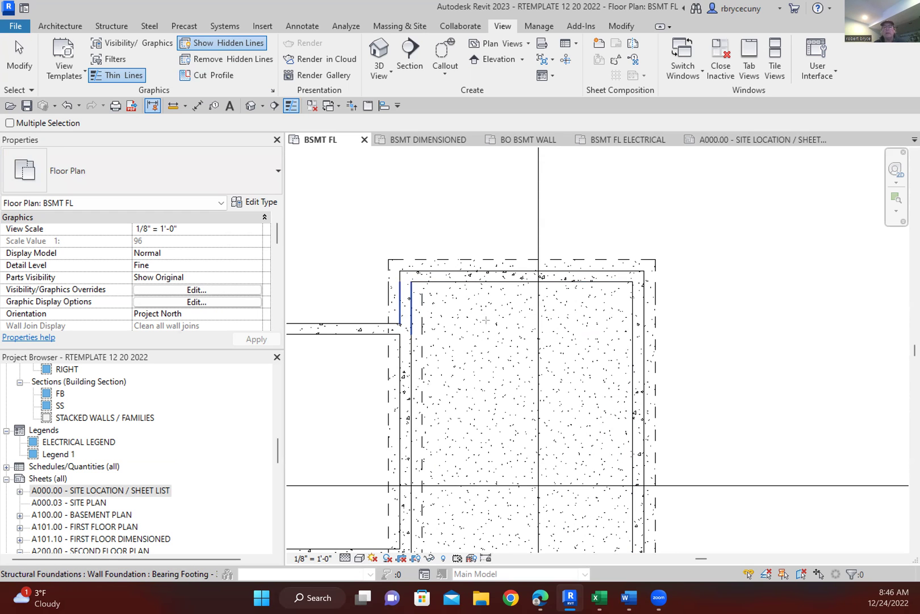
scroll(771, 333, "down", 2)
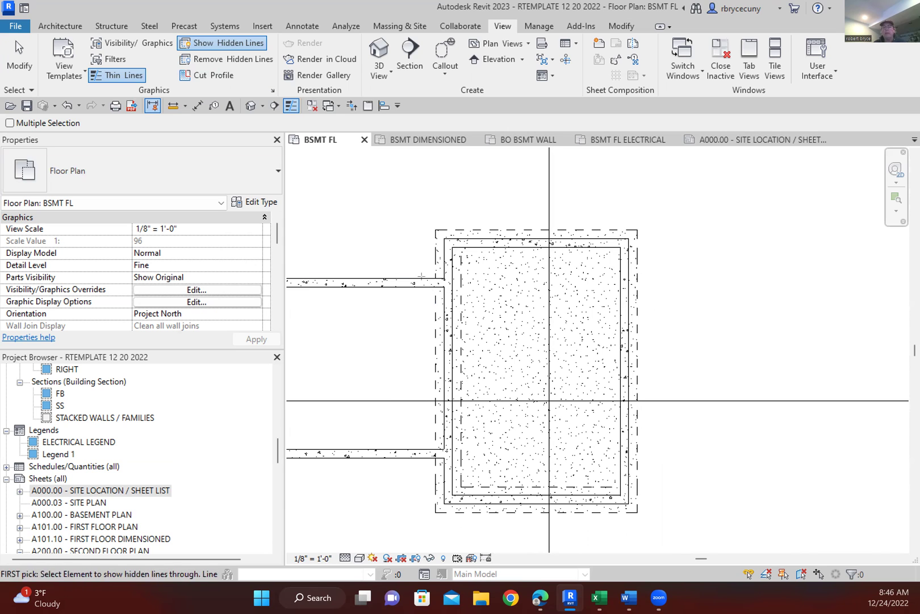
middle_click_drag(631, 482, 577, 518)
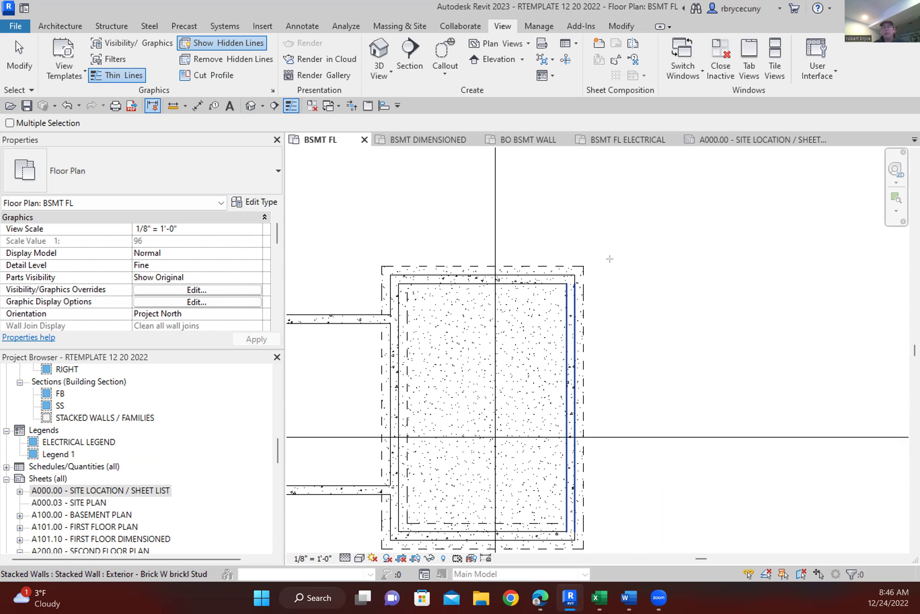
Show the hidden lines of the footings below the upper and right basement walls through the concrete floor.
left_click(231, 47)
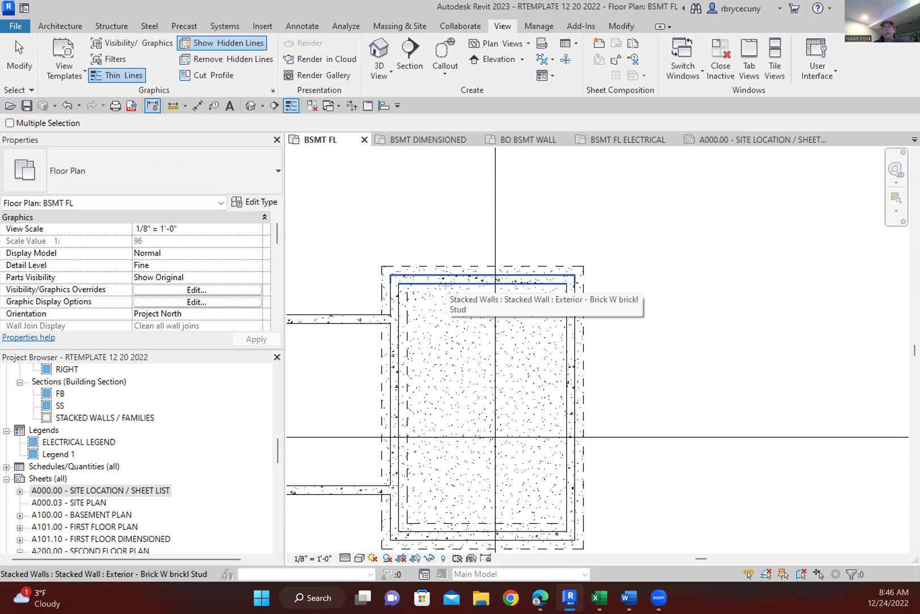
key("Tab")
key("Tab")
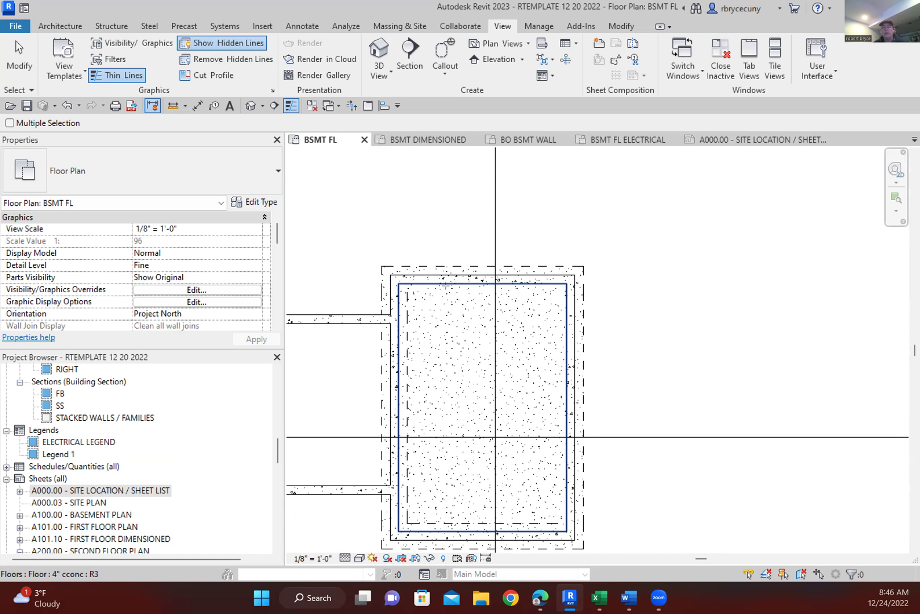
left_click(445, 286)
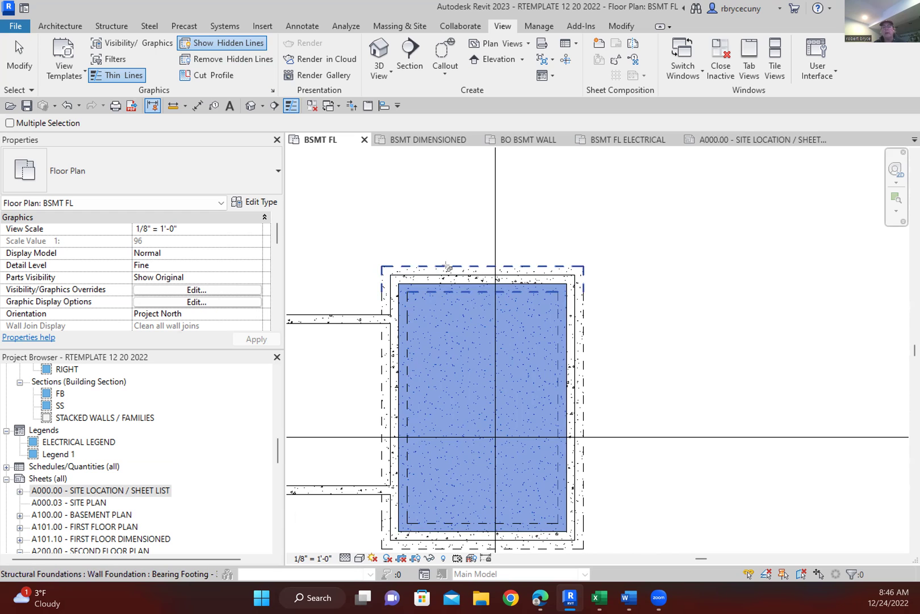
left_click(449, 269)
middle_click_drag(724, 295, 677, 250)
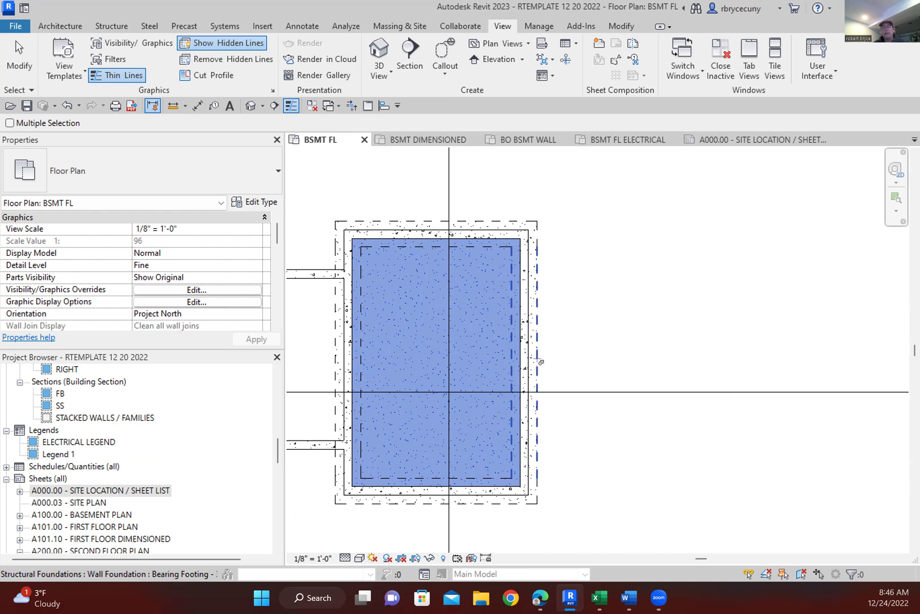
scroll(599, 363, "down", 2)
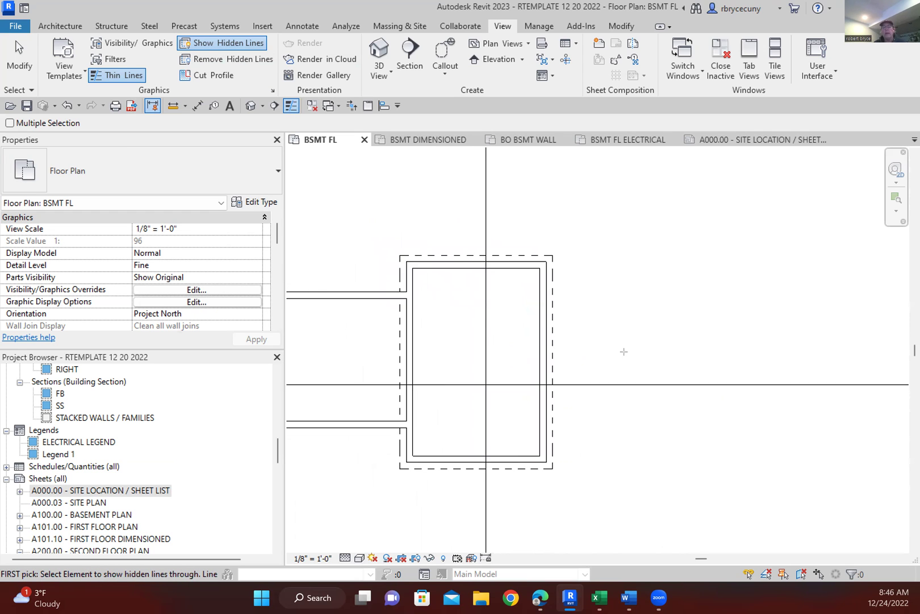
scroll(624, 353, "up", 1)
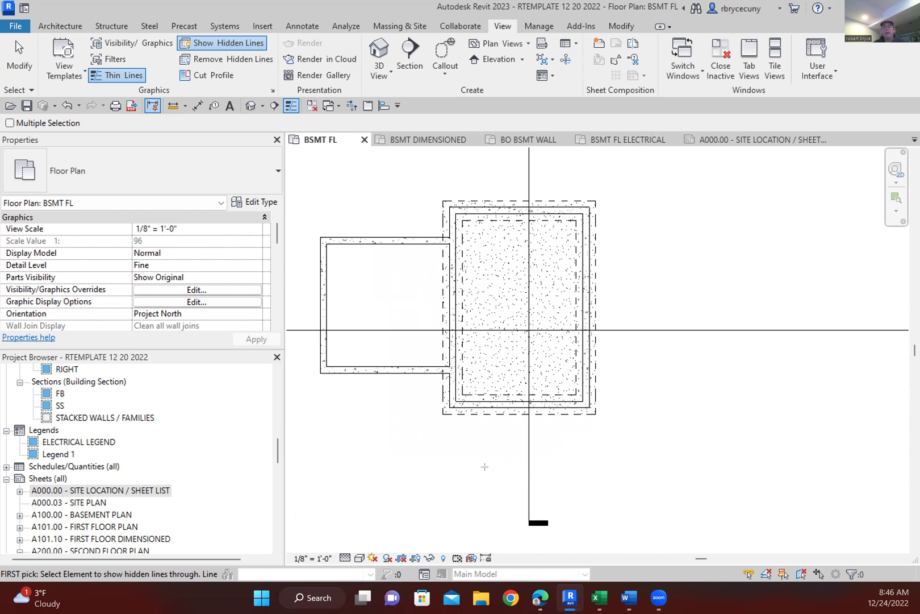
middle_click_drag(604, 391, 649, 468)
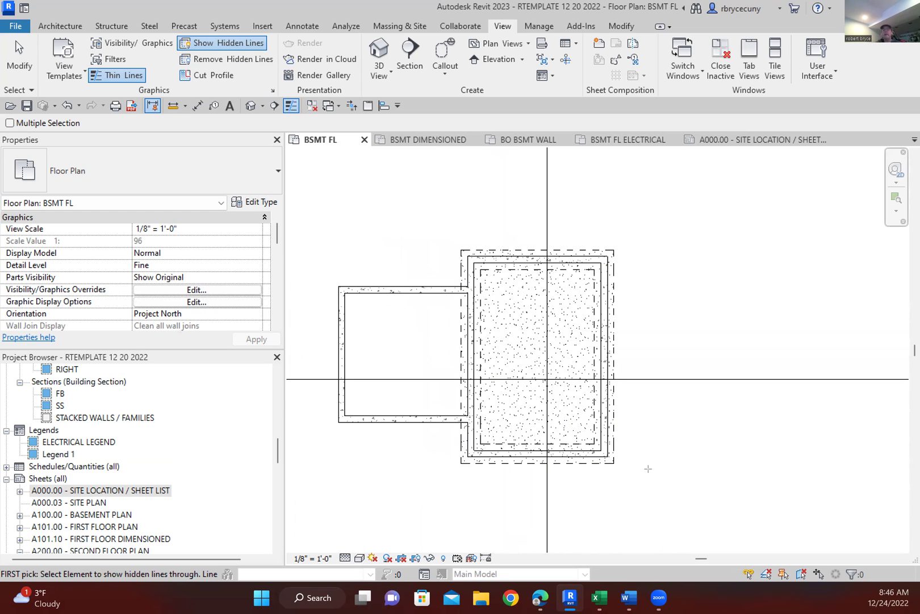
key("Escape")
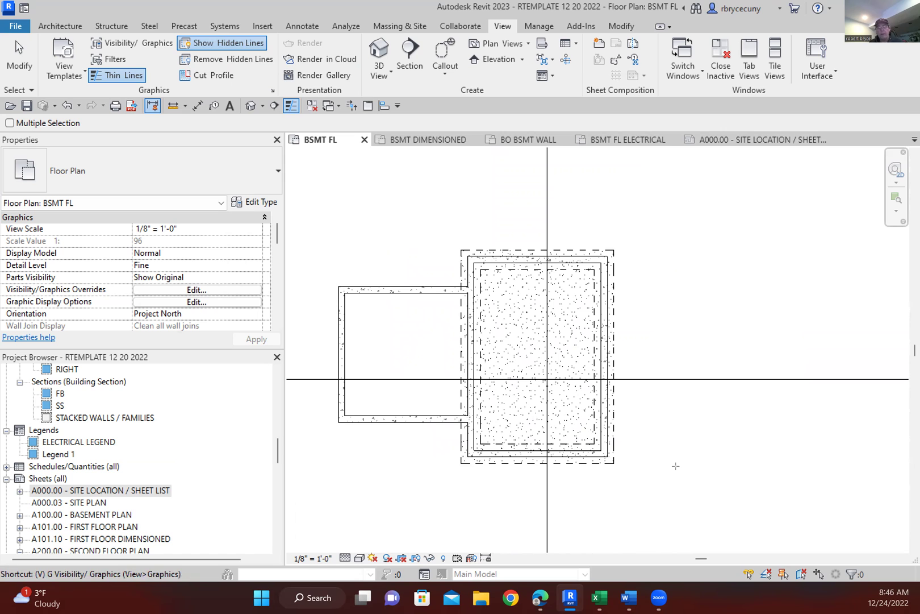
Check the BSMT FL view's visibility/graphic overrides and view range, and look over the whole basement plan with its section markers.
key("v")
key("g")
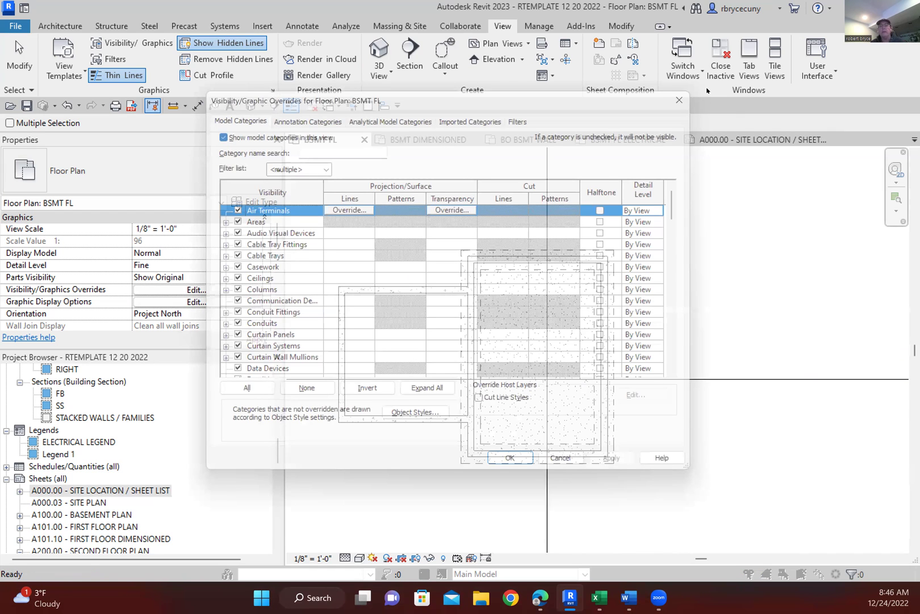
key("Escape")
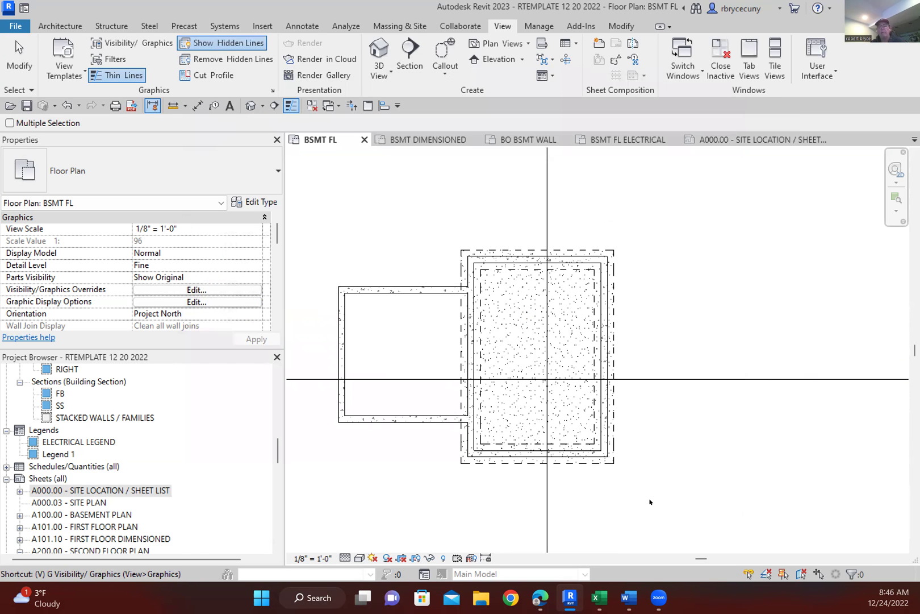
key("v")
key("r")
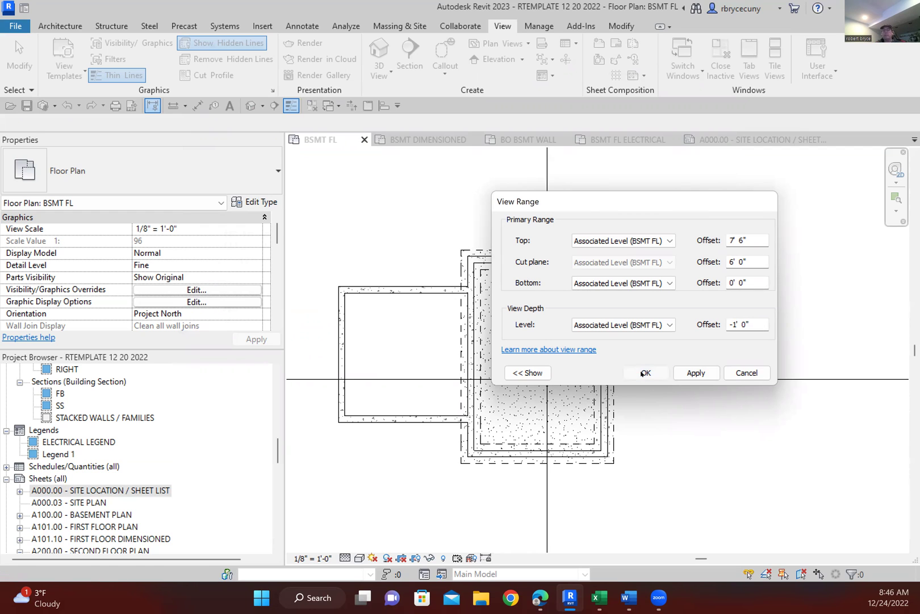
left_click(643, 374)
middle_click_drag(707, 409, 702, 450)
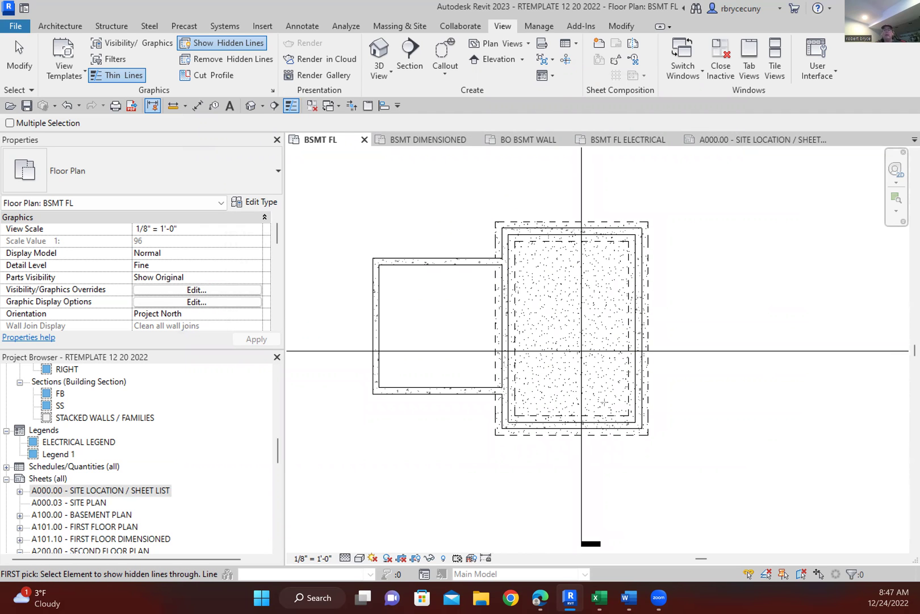
scroll(605, 402, "down", 2)
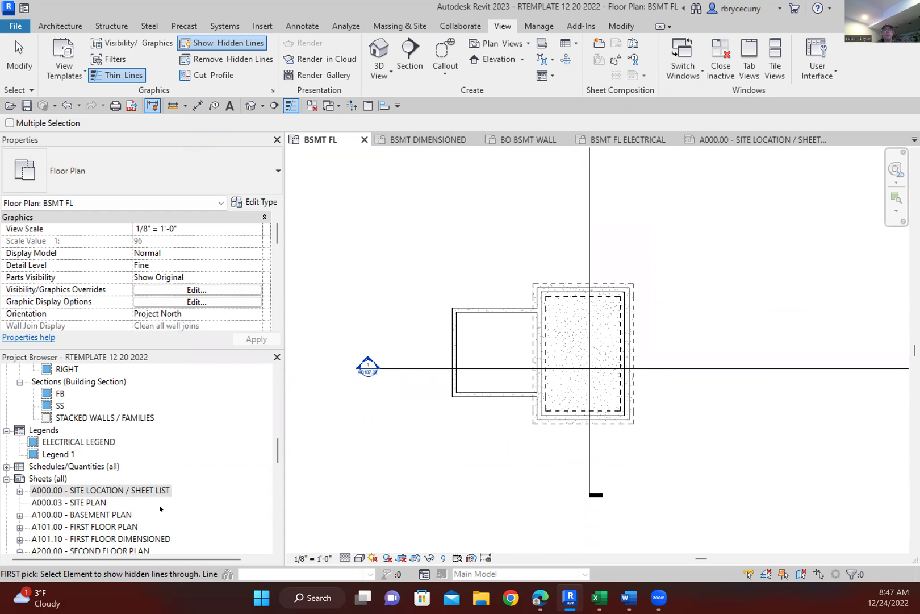
scroll(611, 390, "down", 4)
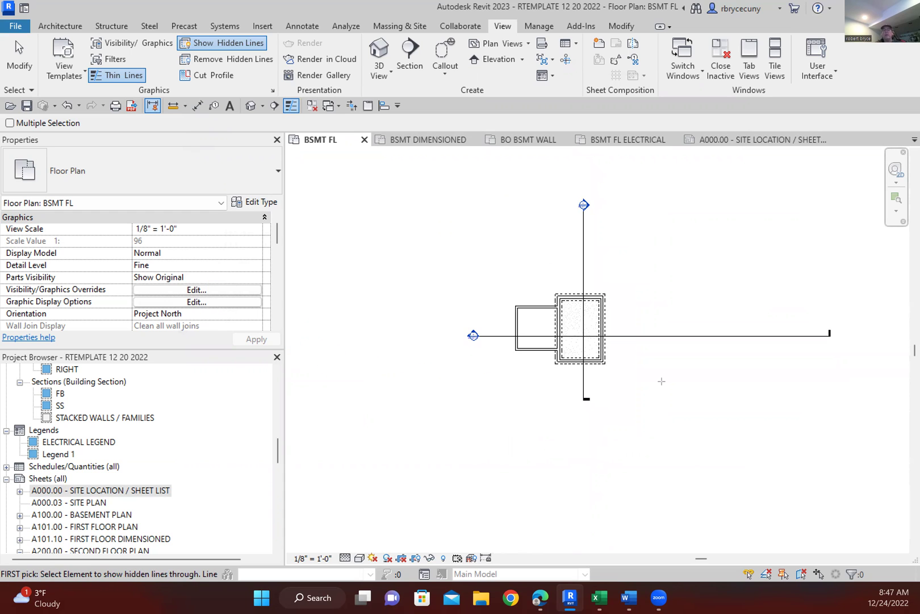
middle_click_drag(658, 408, 599, 413)
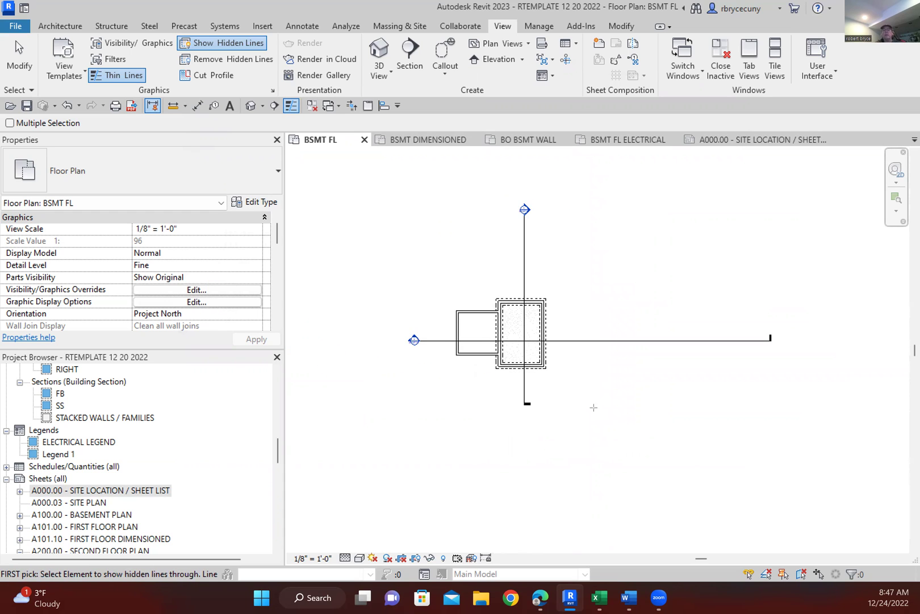
Open the A000.00 - SITE LOCATION / SHEET LIST sheet and examine the sheet numbers and names in both sheet list schedules.
left_click(109, 491)
double_click(109, 491)
scroll(554, 420, "down", 3)
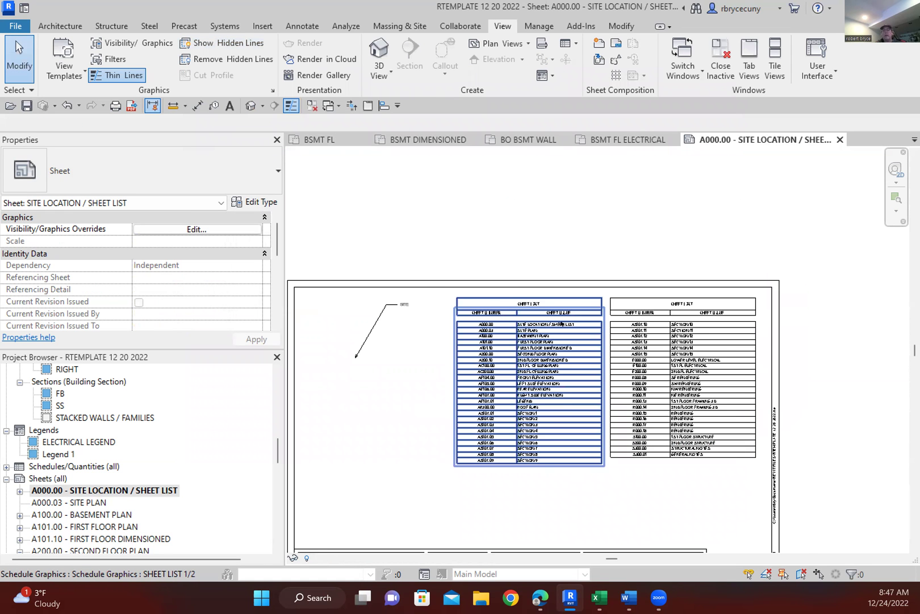
scroll(551, 341, "up", 3)
scroll(551, 332, "up", 2)
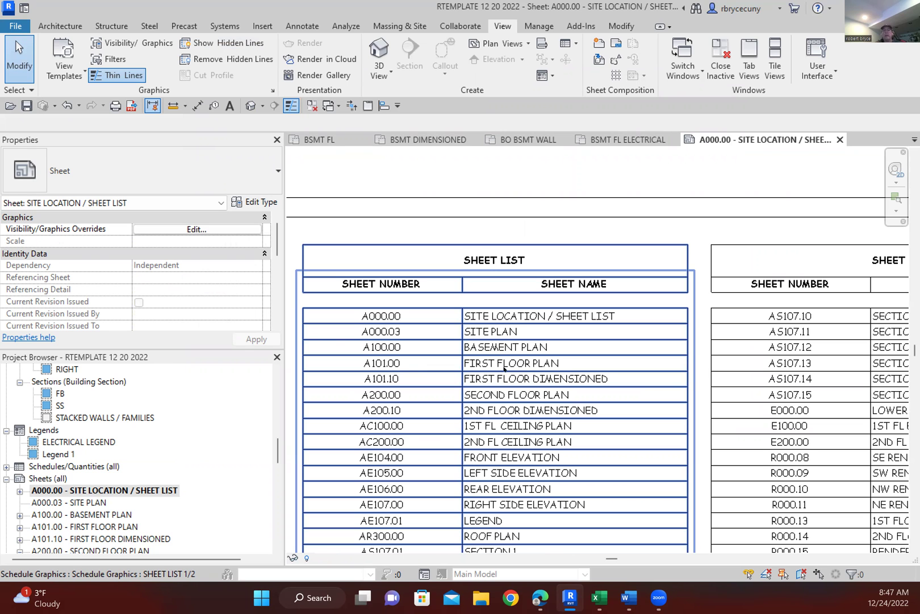
scroll(493, 487, "down", 2)
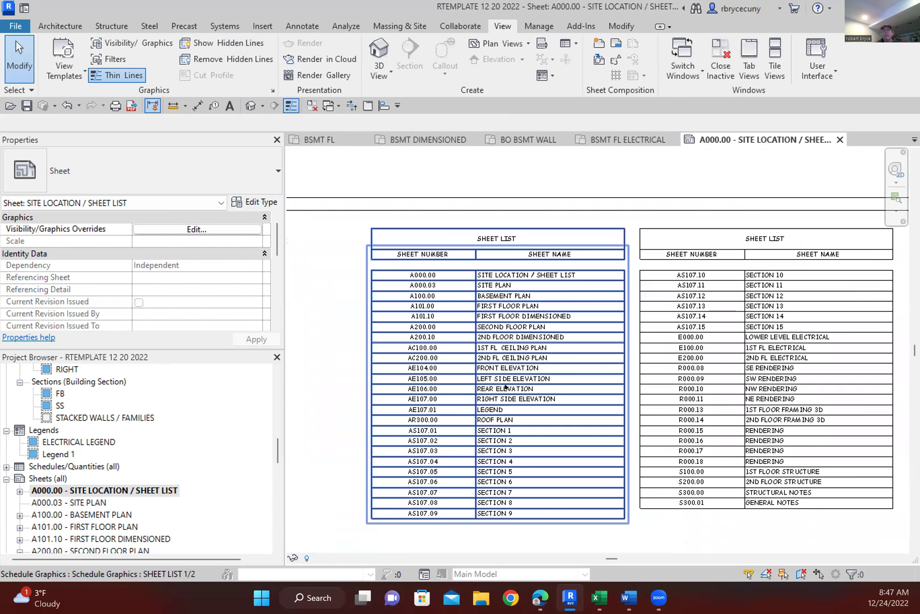
scroll(499, 350, "up", 4)
middle_click_drag(492, 443, 491, 348)
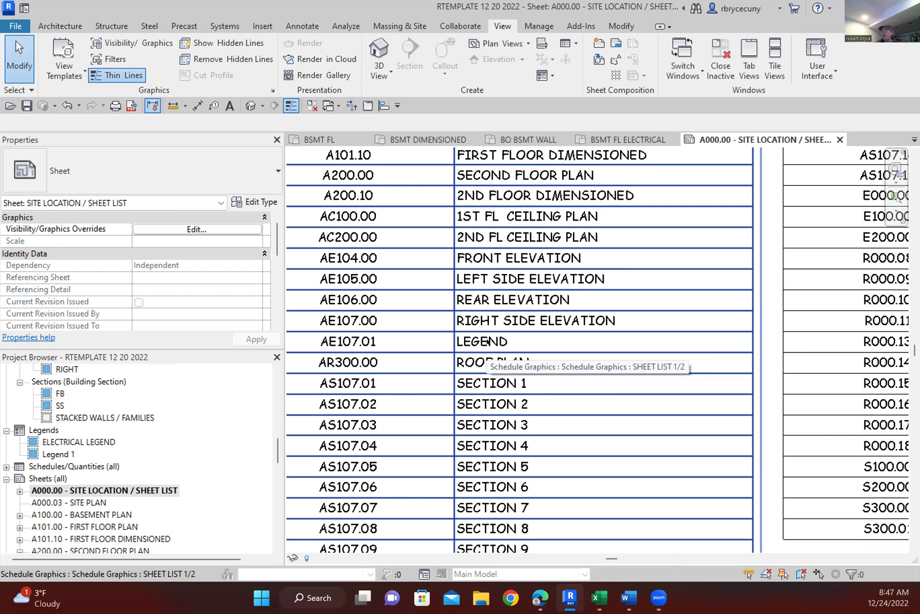
scroll(490, 535, "down", 3)
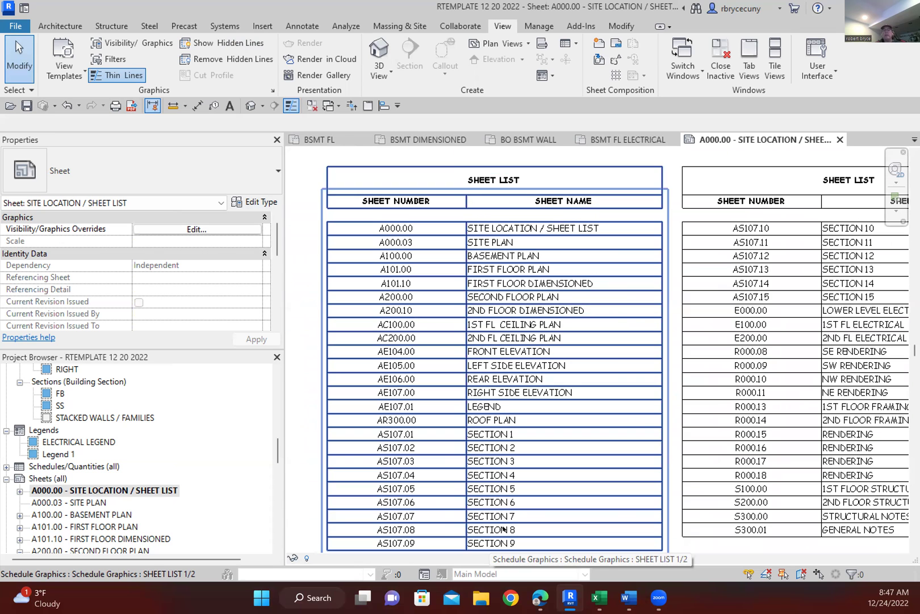
middle_click_drag(792, 254, 772, 245)
scroll(788, 284, "up", 4)
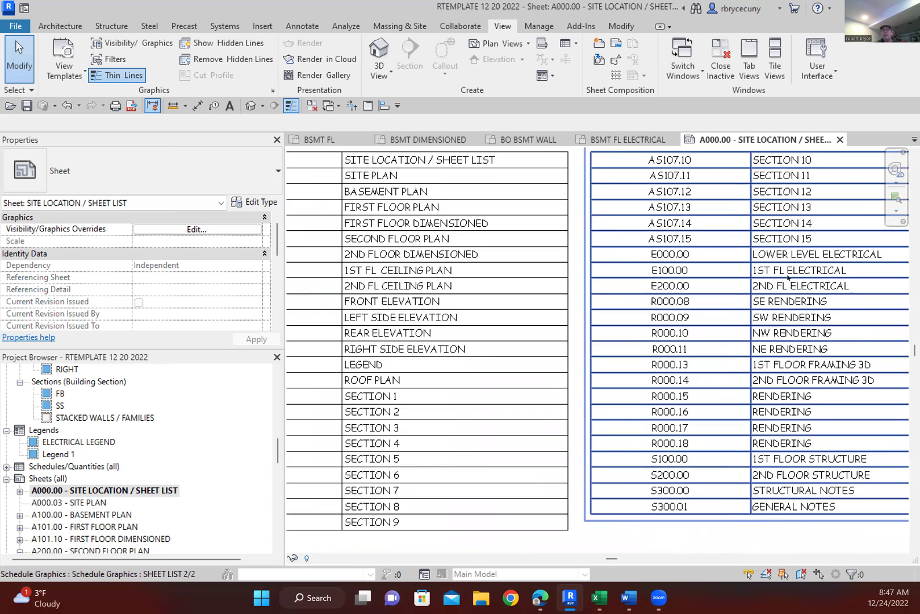
Open the R000.09 - SW RENDERING sheet and examine the 3D view of the building placed on it.
middle_click_drag(846, 151, 679, 303)
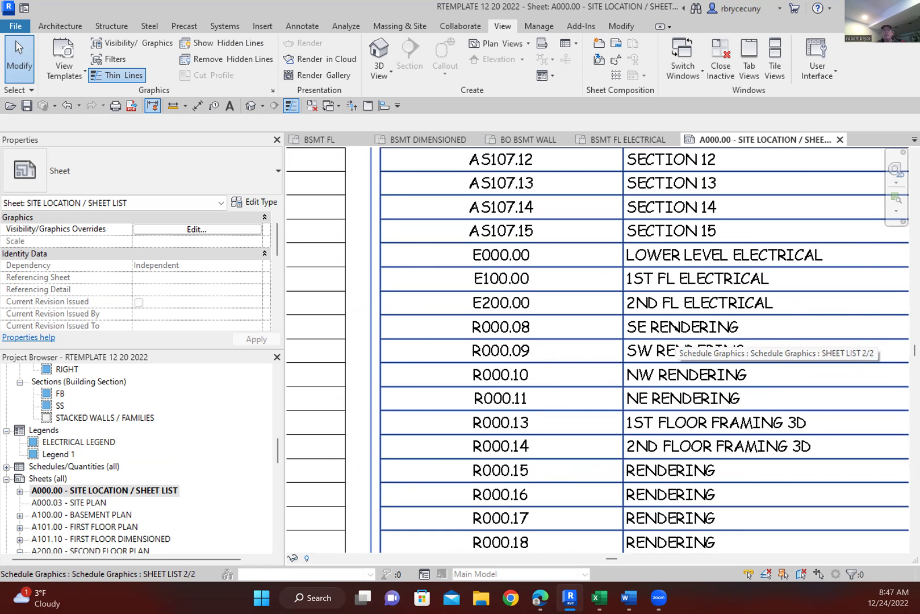
scroll(188, 477, "down", 3)
scroll(188, 477, "down", 4)
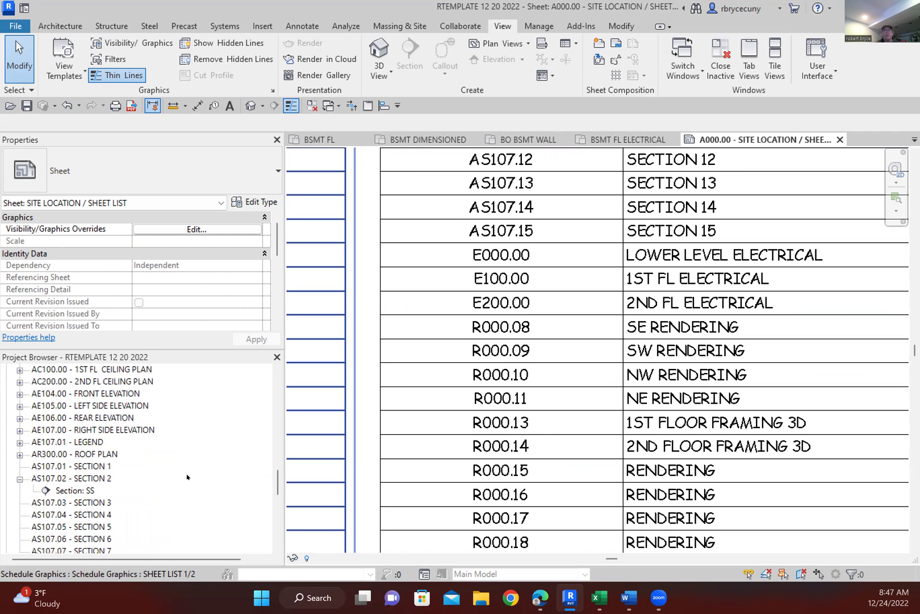
scroll(187, 477, "down", 7)
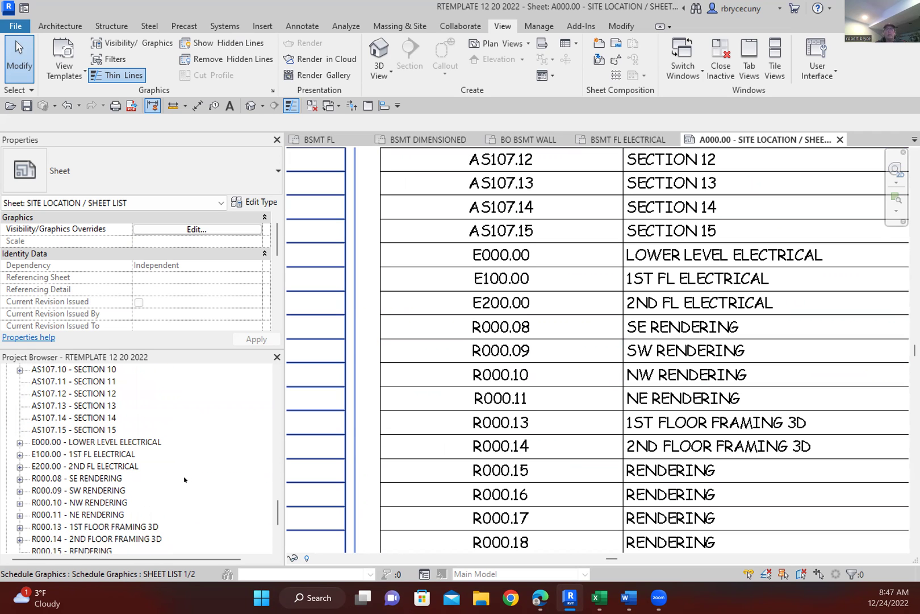
left_click(110, 491)
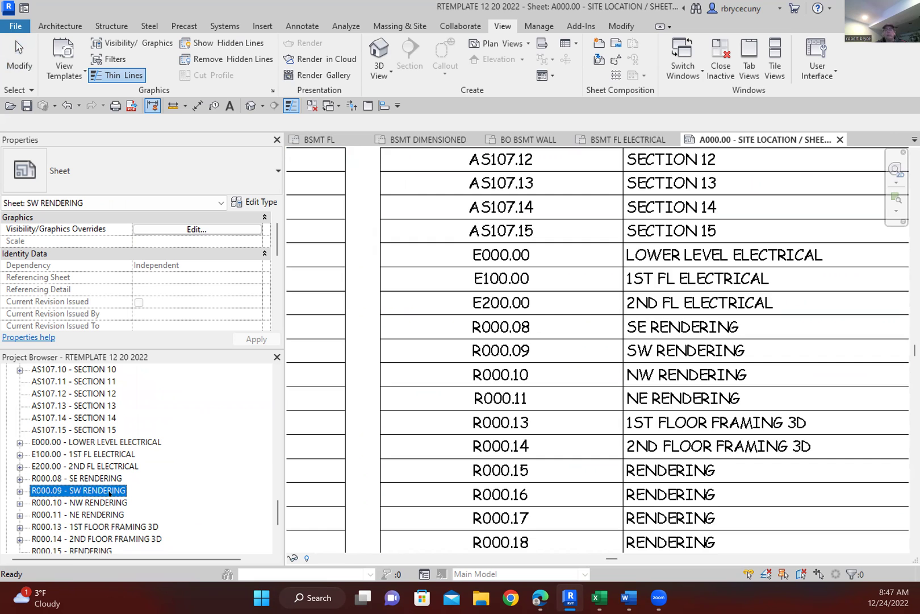
double_click(110, 490)
scroll(691, 534, "down", 2)
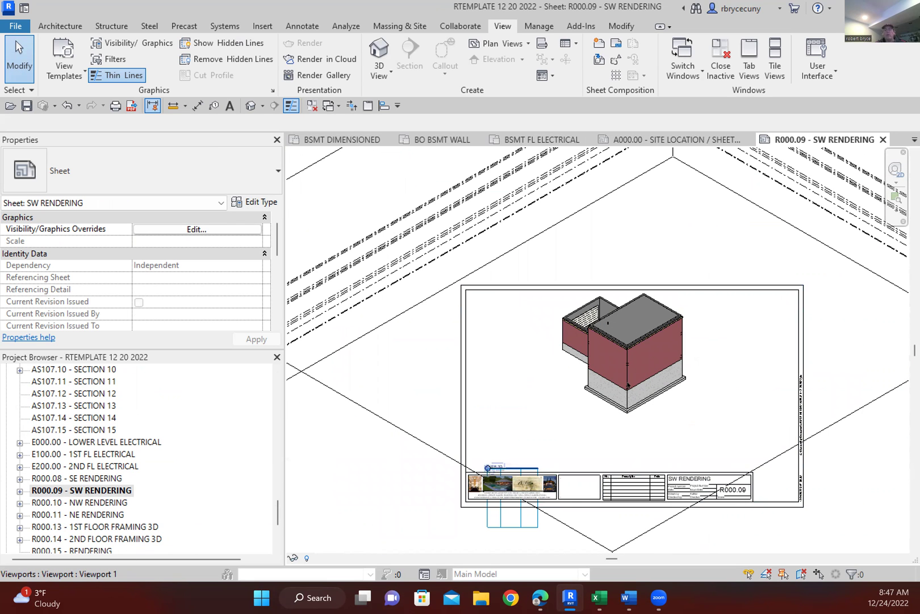
scroll(633, 353, "up", 2)
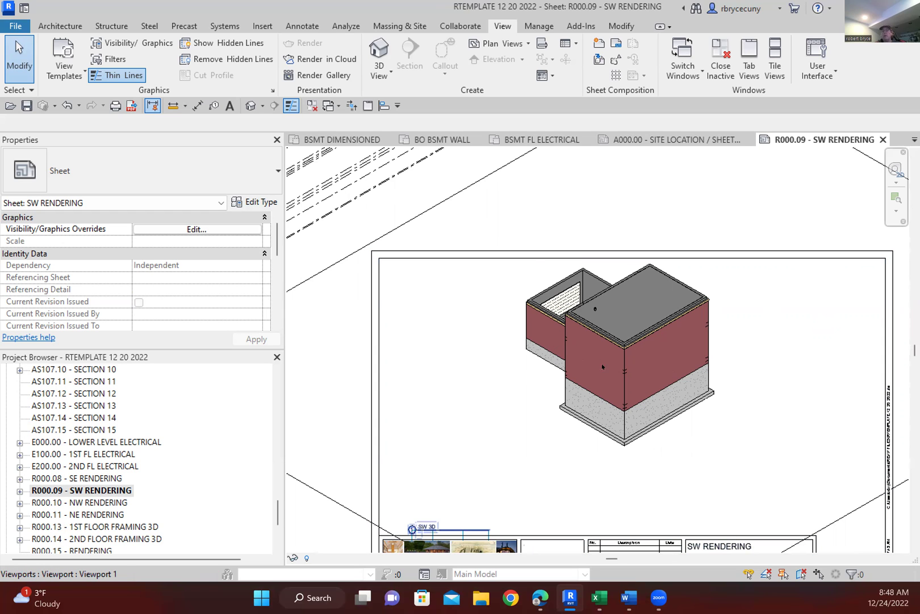
Open the R000.10 - NW RENDERING and R000.11 - NE RENDERING sheets in turn and look over their 3D building views.
left_click(95, 503)
double_click(95, 504)
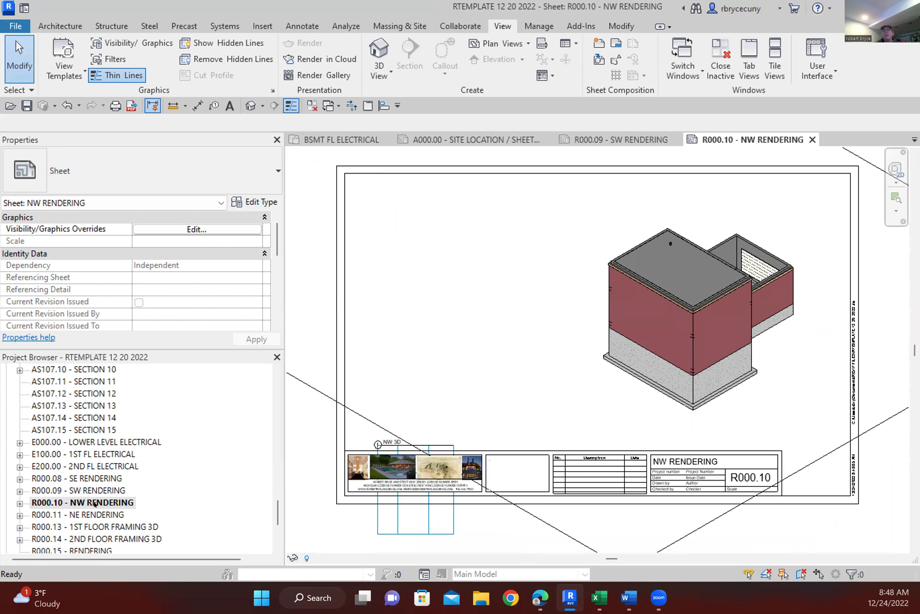
left_click(88, 516)
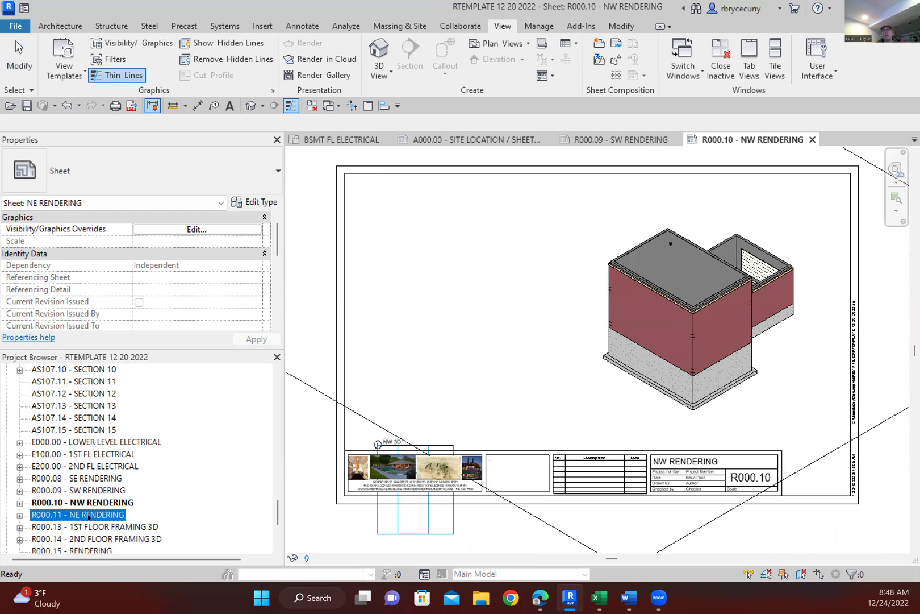
double_click(88, 516)
scroll(669, 280, "up", 3)
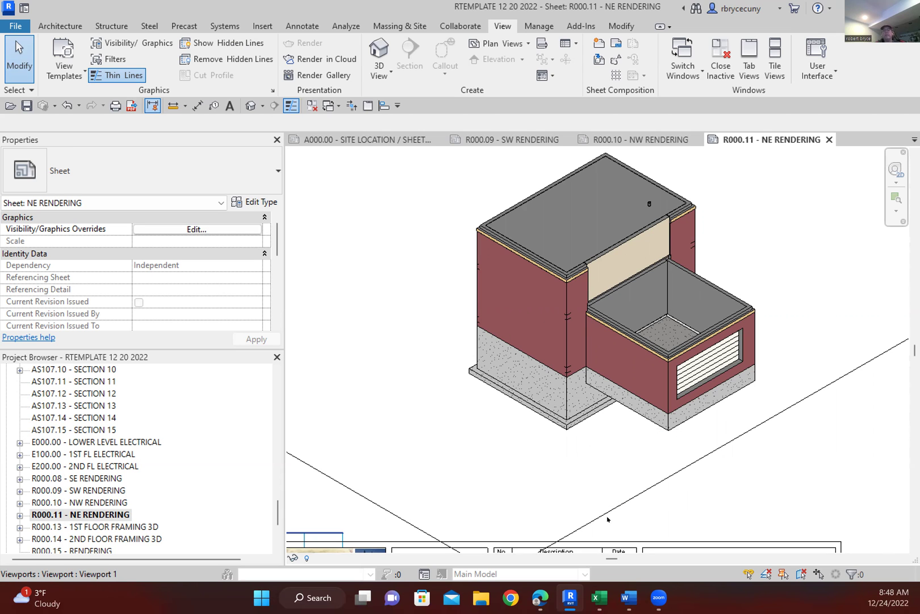
scroll(543, 494, "down", 5)
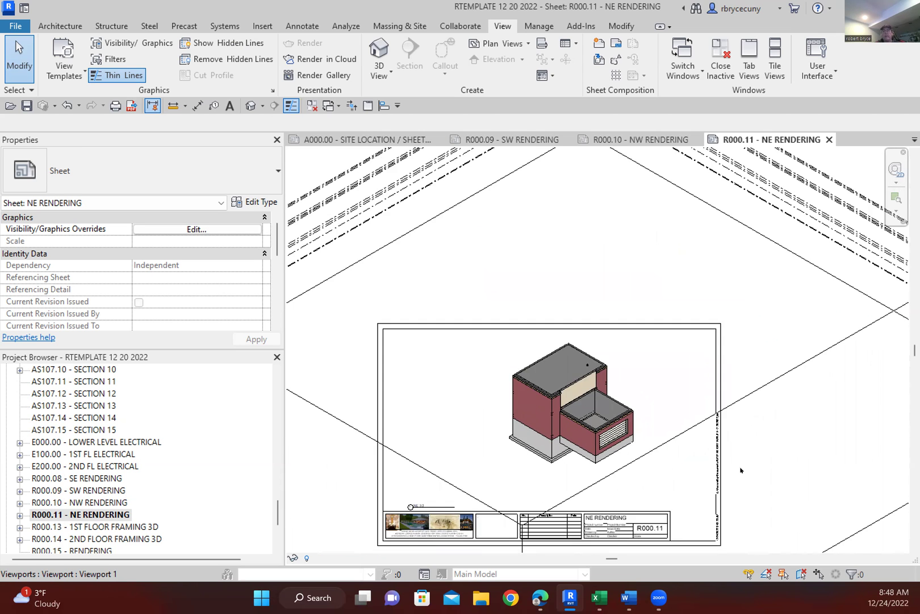
scroll(768, 432, "down", 2)
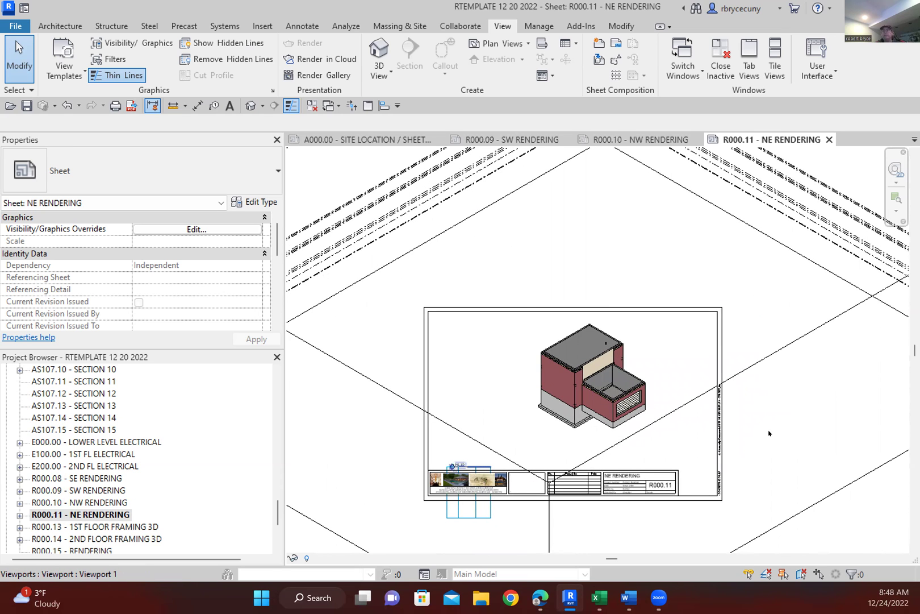